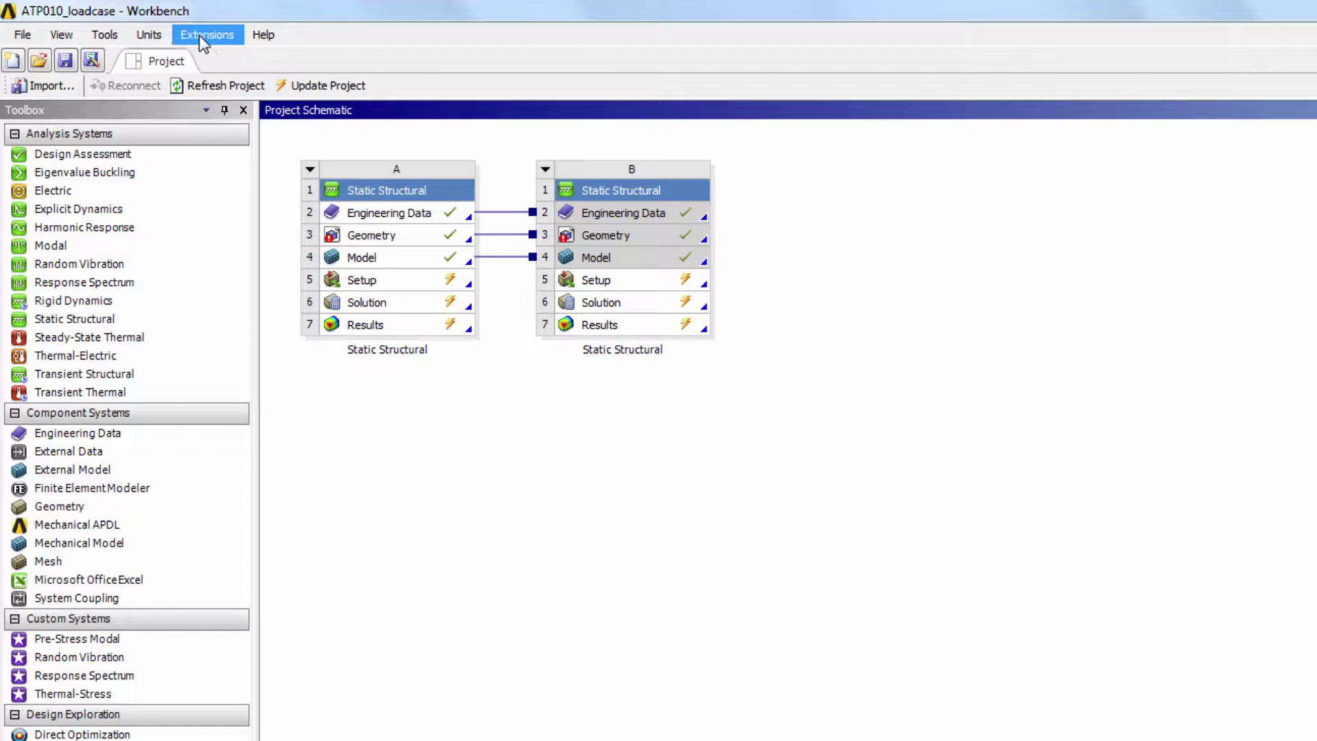
Step: Load the GenesisSolver extension in the Extensions Manager and close the manager
{"action": "left_click", "coordinate": [206, 35]}
{"action": "left_click", "coordinate": [262, 74]}
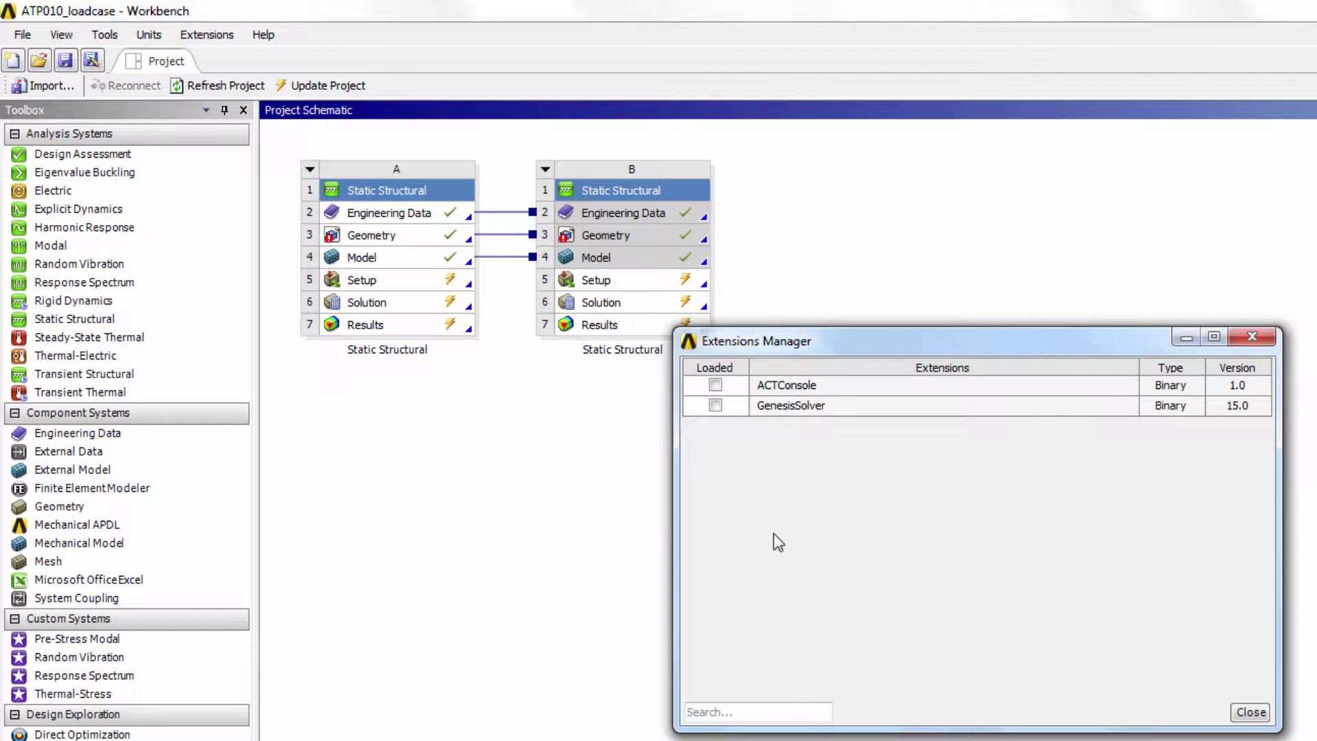
{"action": "left_click", "coordinate": [715, 405]}
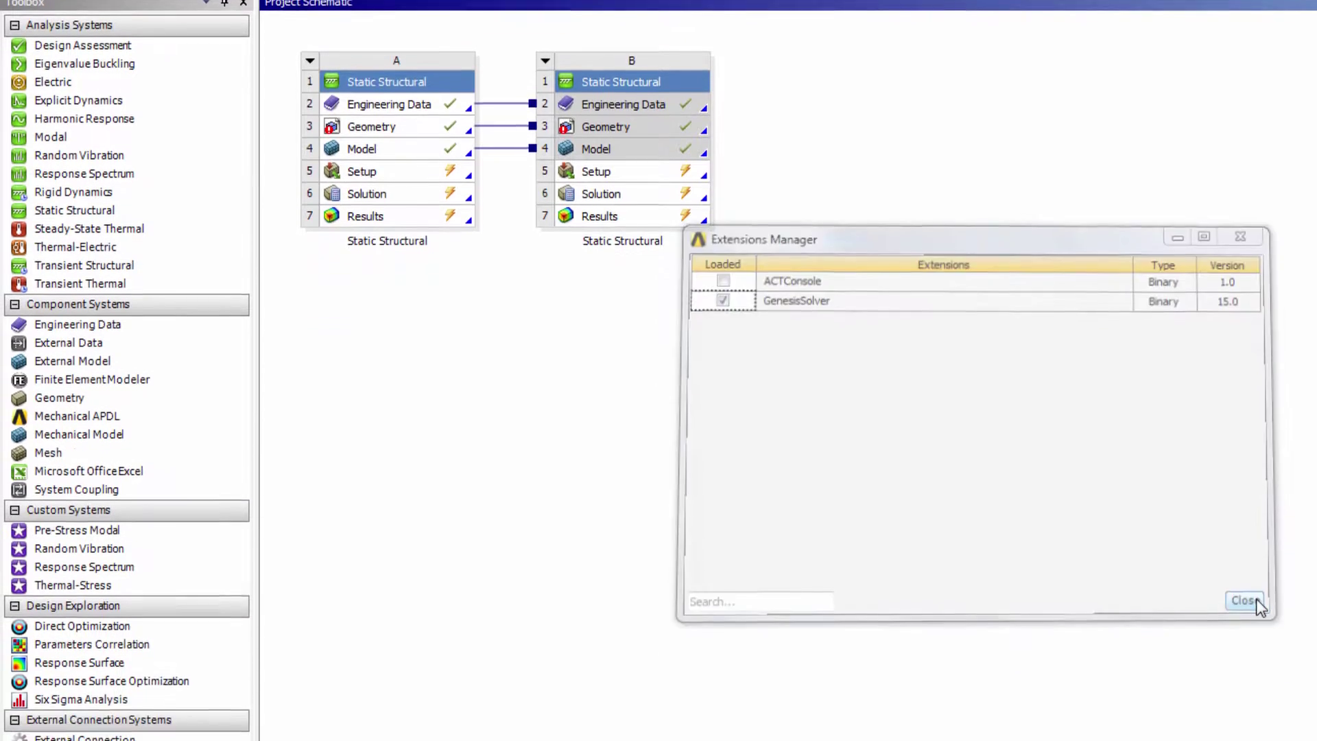
{"action": "left_click", "coordinate": [1251, 712]}
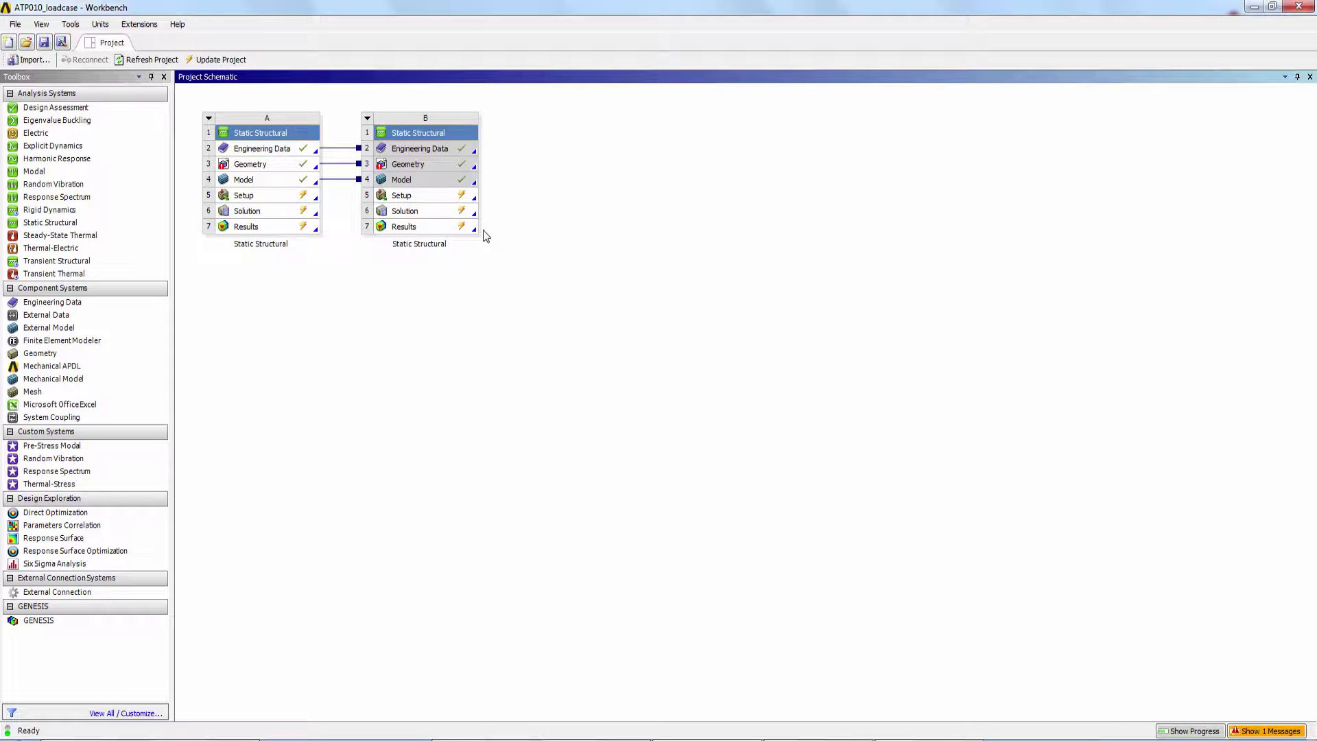
{"action": "double_click", "coordinate": [420, 181]}
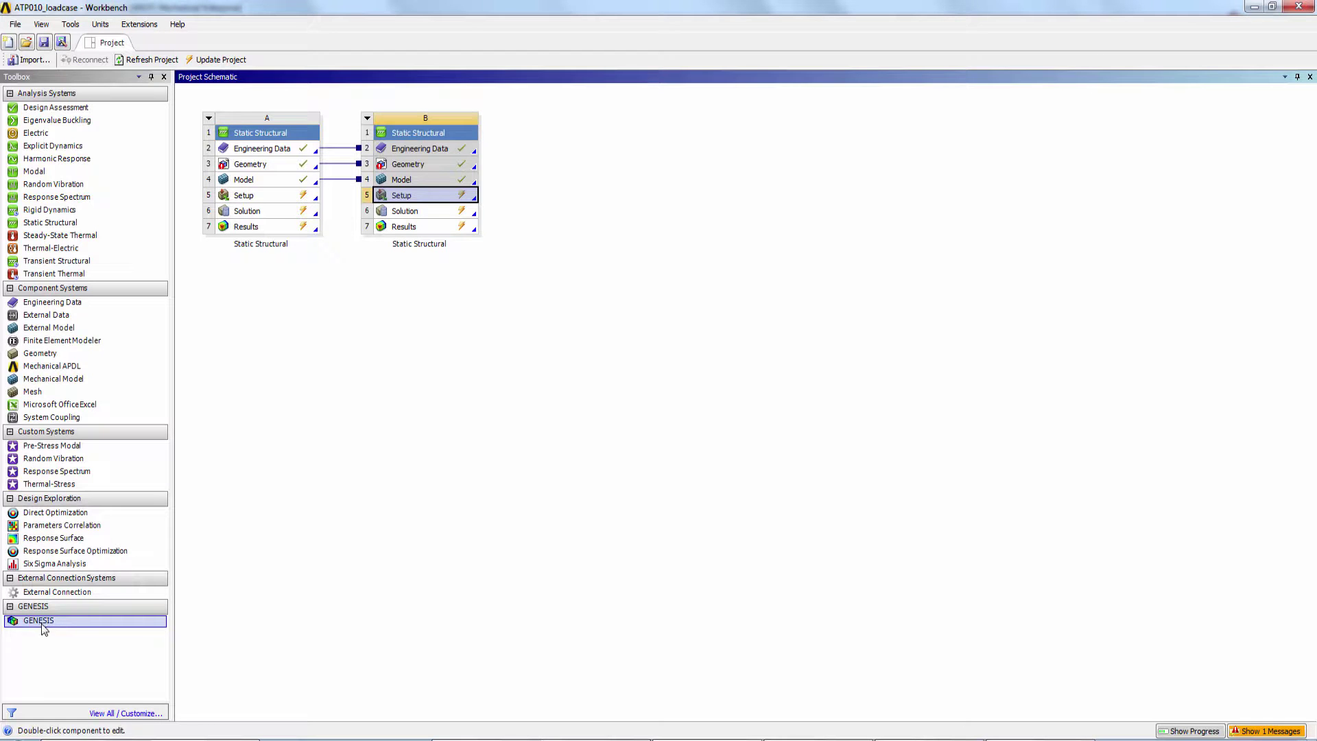
Step: Add a GENESIS system sharing system B's model and bring GENESIS (C5) into view in Mechanical
{"action": "left_click_drag", "start_coordinate": [42, 626], "coordinate": [555, 172]}
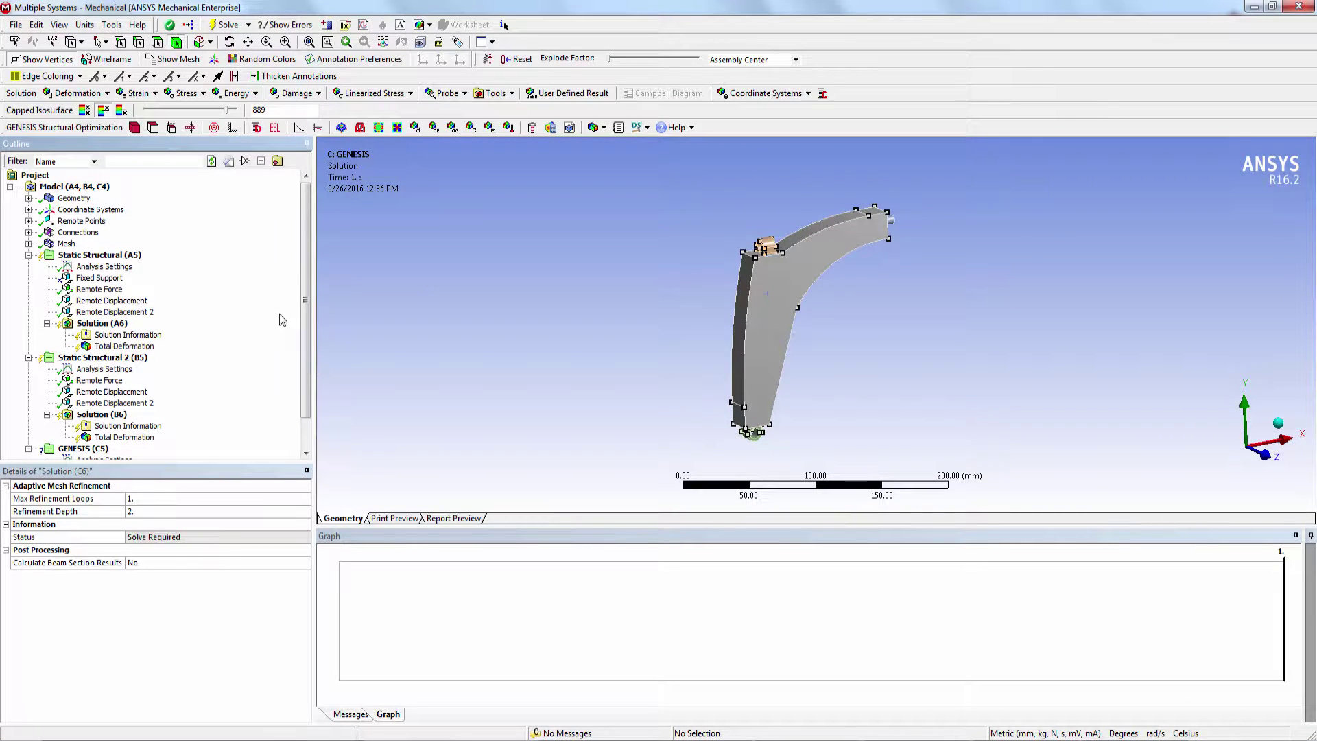
{"action": "left_click_drag", "start_coordinate": [307, 304], "coordinate": [312, 364]}
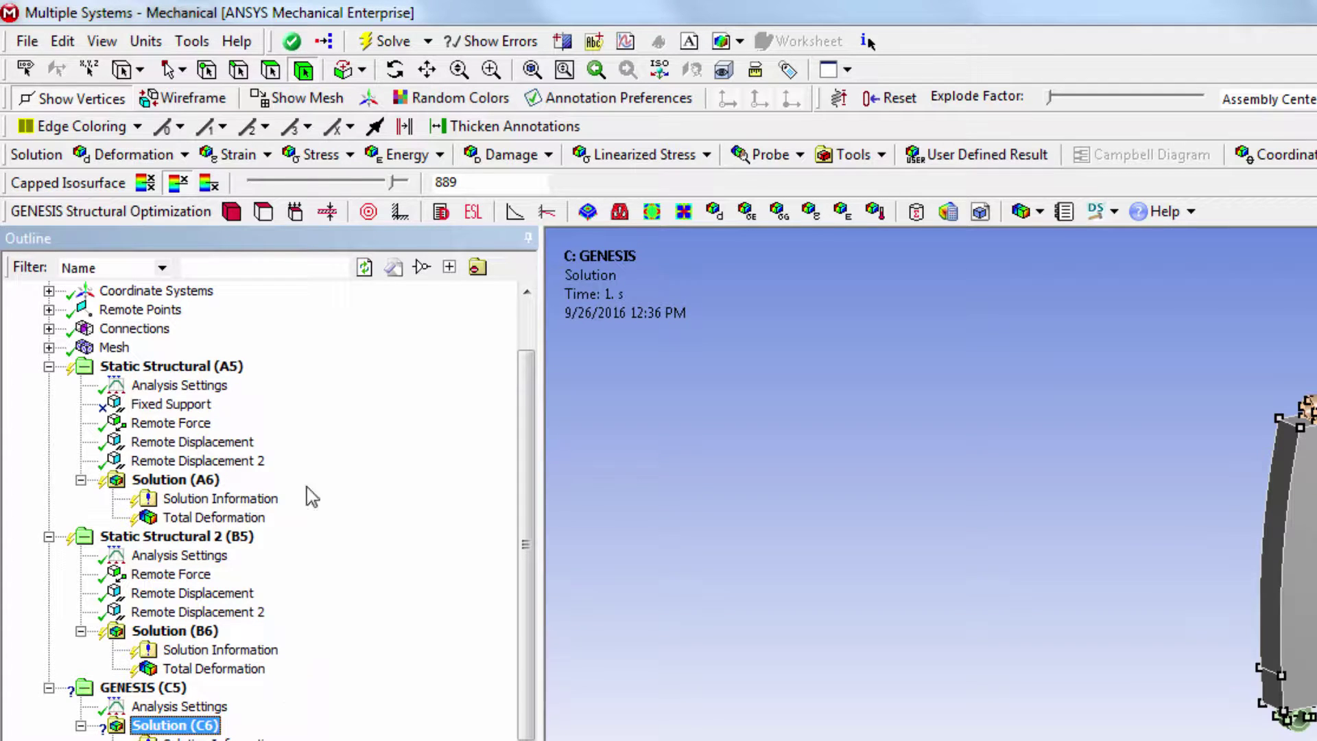
Step: Create a topology design region on the control arm body at 0.3 initial mass fraction
{"action": "left_click", "coordinate": [232, 212]}
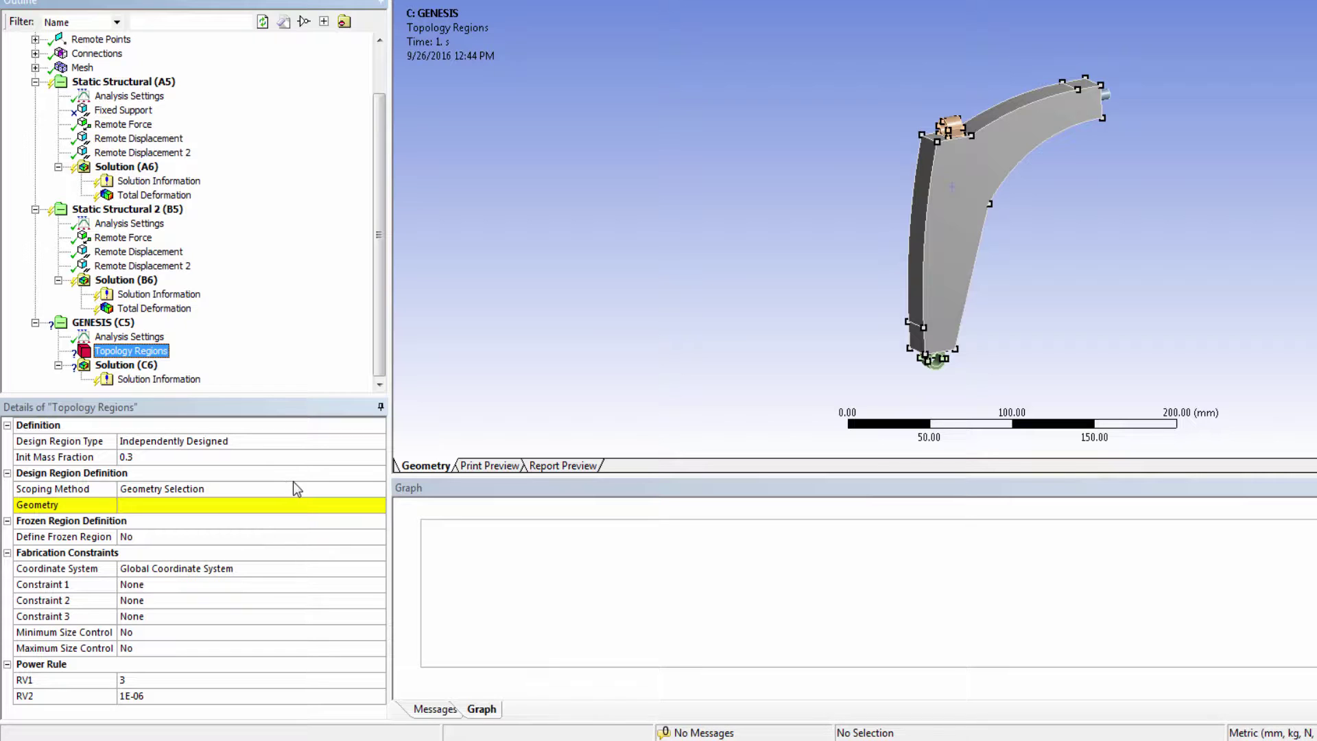
{"action": "left_click", "coordinate": [934, 204]}
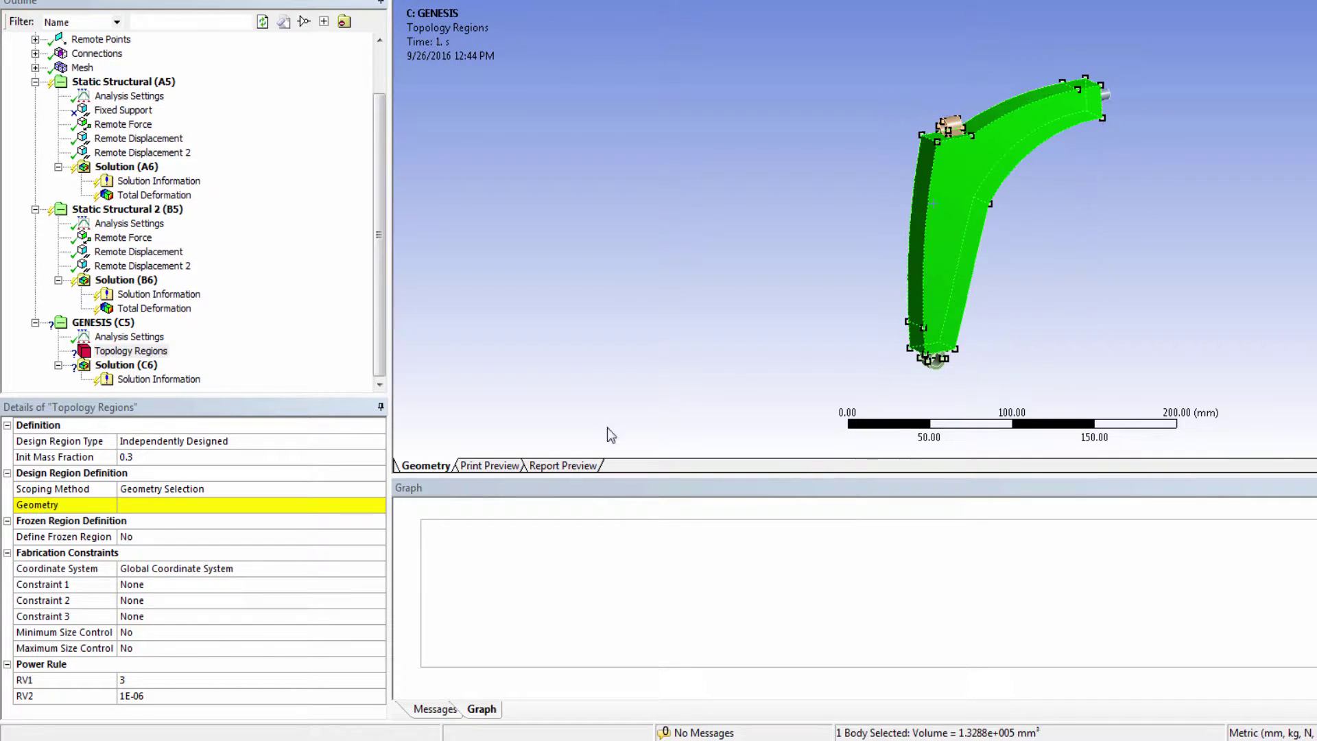
{"action": "left_click", "coordinate": [141, 504]}
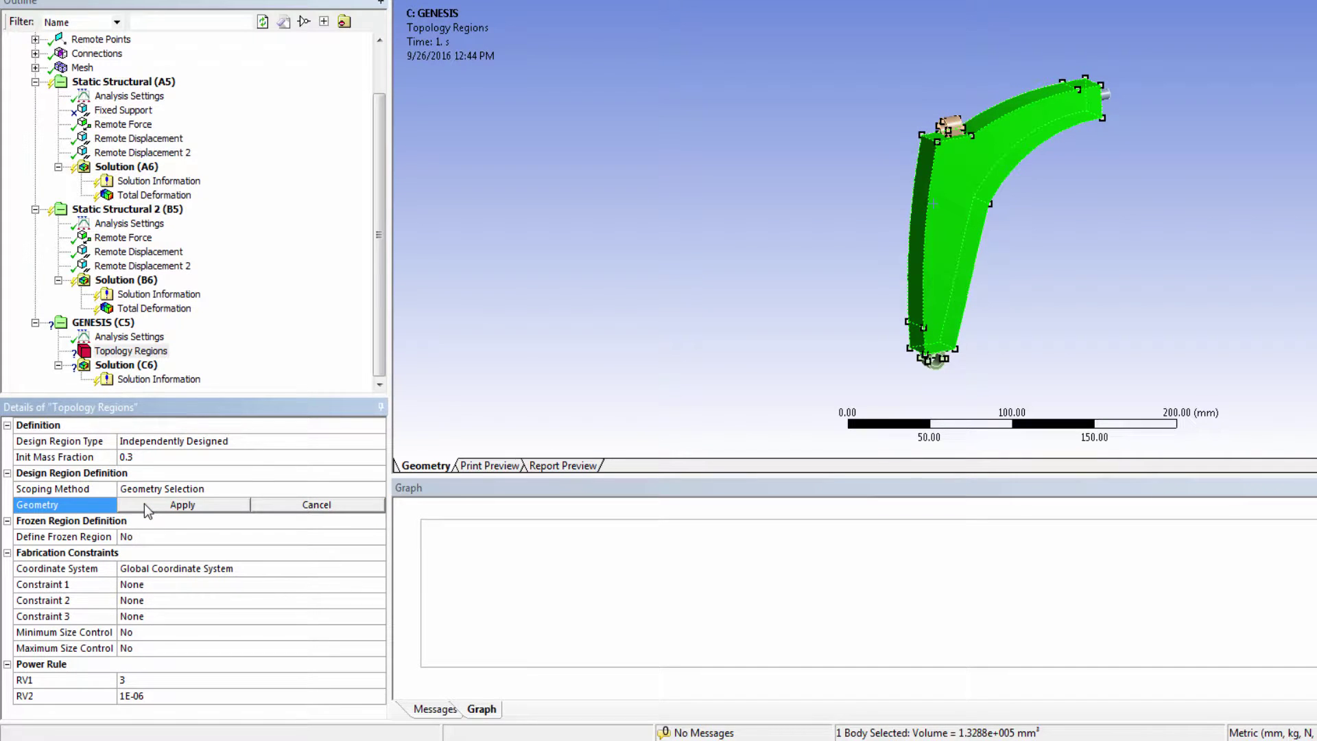
{"action": "left_click", "coordinate": [145, 504]}
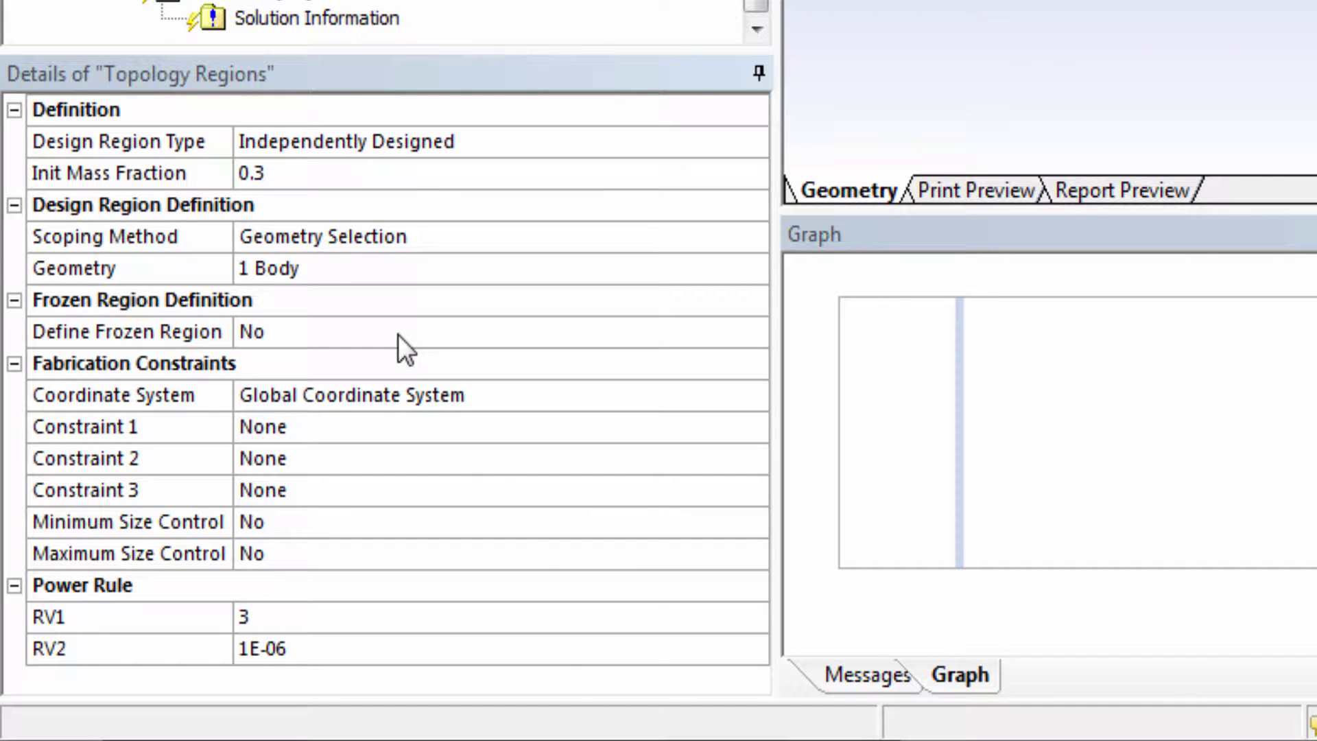
Step: Set fabrication Constraint 1 to F0Z (Fill Z axis)
{"action": "left_click", "coordinate": [563, 436]}
{"action": "left_click", "coordinate": [754, 427]}
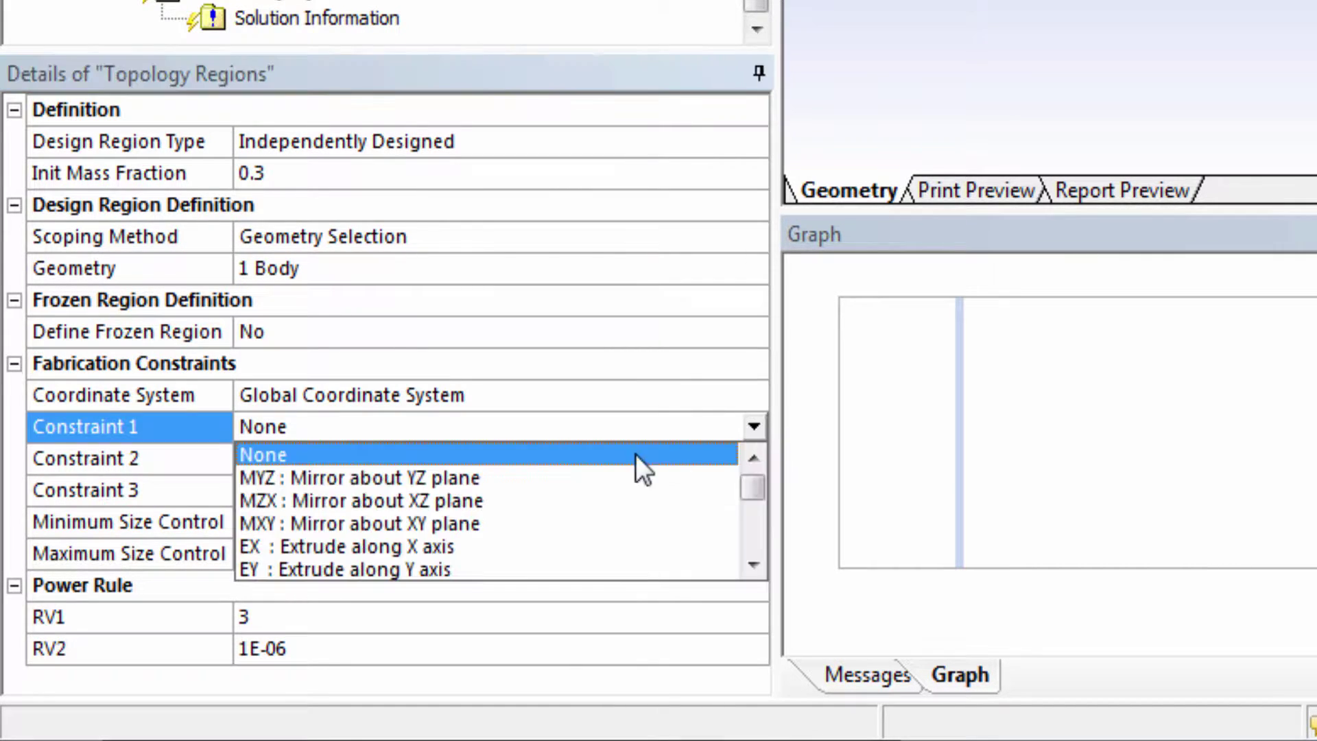
{"action": "scroll", "coordinate": [392, 537], "scroll_direction": "down", "scroll_amount": 2}
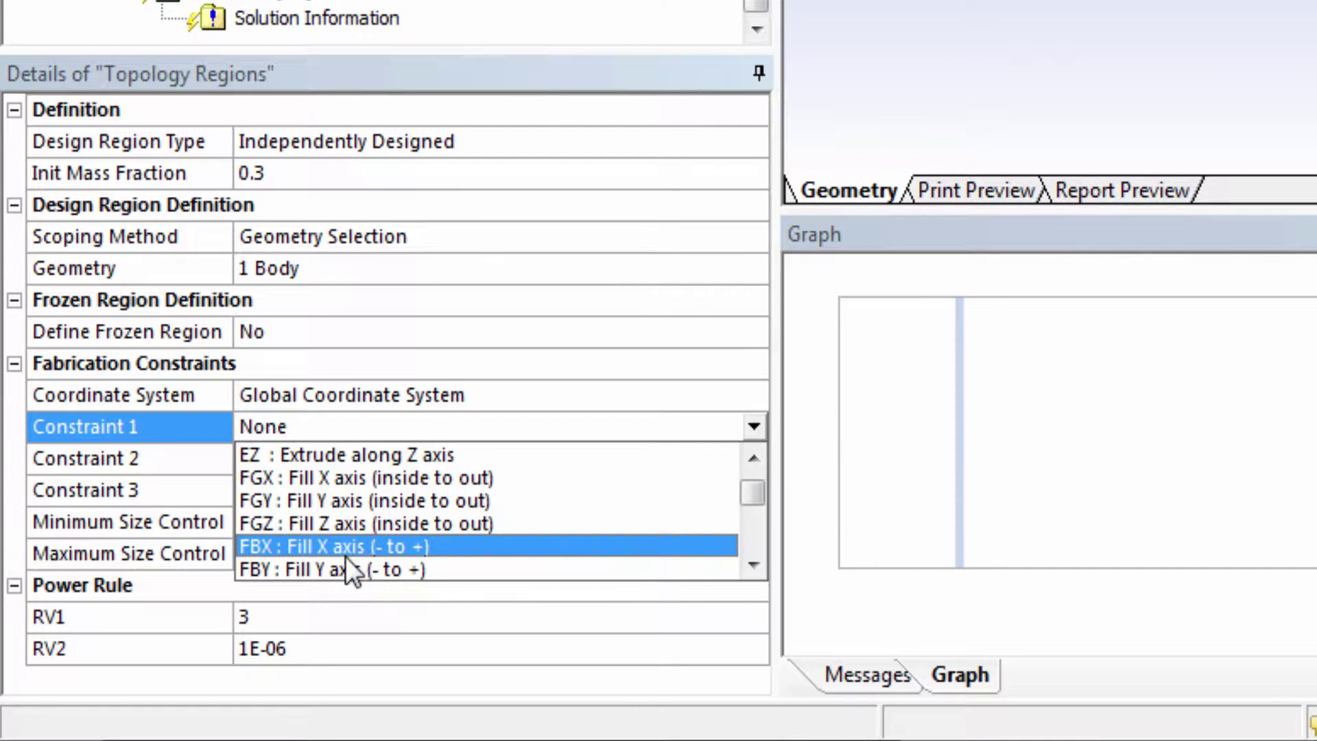
{"action": "scroll", "coordinate": [350, 553], "scroll_direction": "down", "scroll_amount": 2}
{"action": "scroll", "coordinate": [343, 555], "scroll_direction": "down", "scroll_amount": 1}
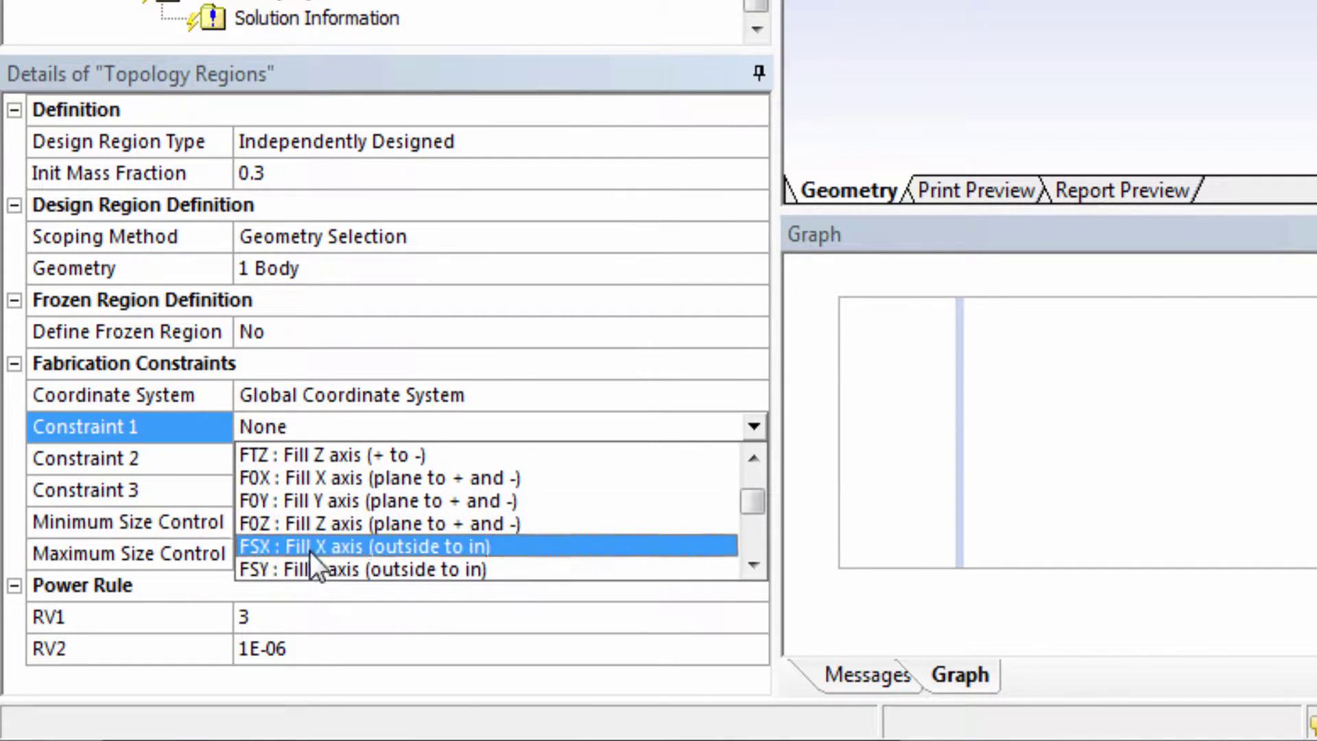
{"action": "key", "text": "Escape"}
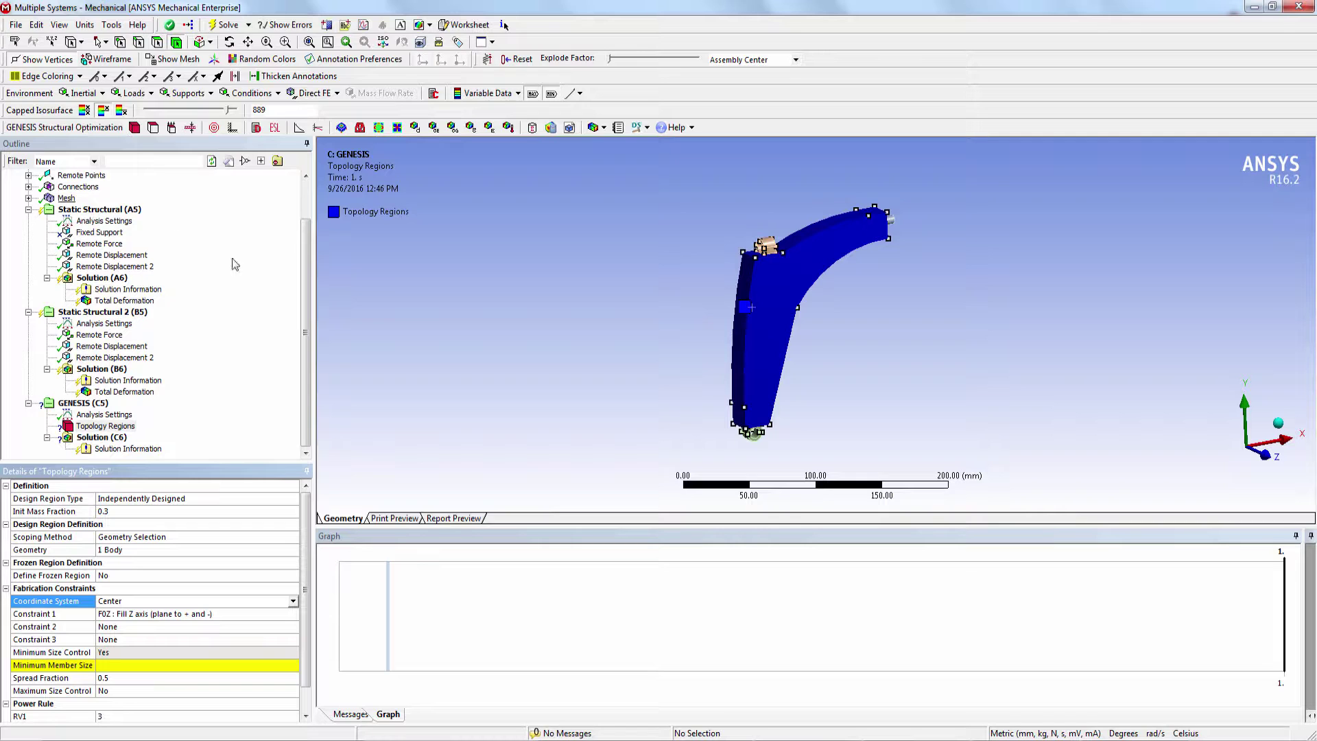
Step: Compare the Center and Global coordinate system definitions
{"action": "left_click_drag", "start_coordinate": [306, 288], "coordinate": [306, 241]}
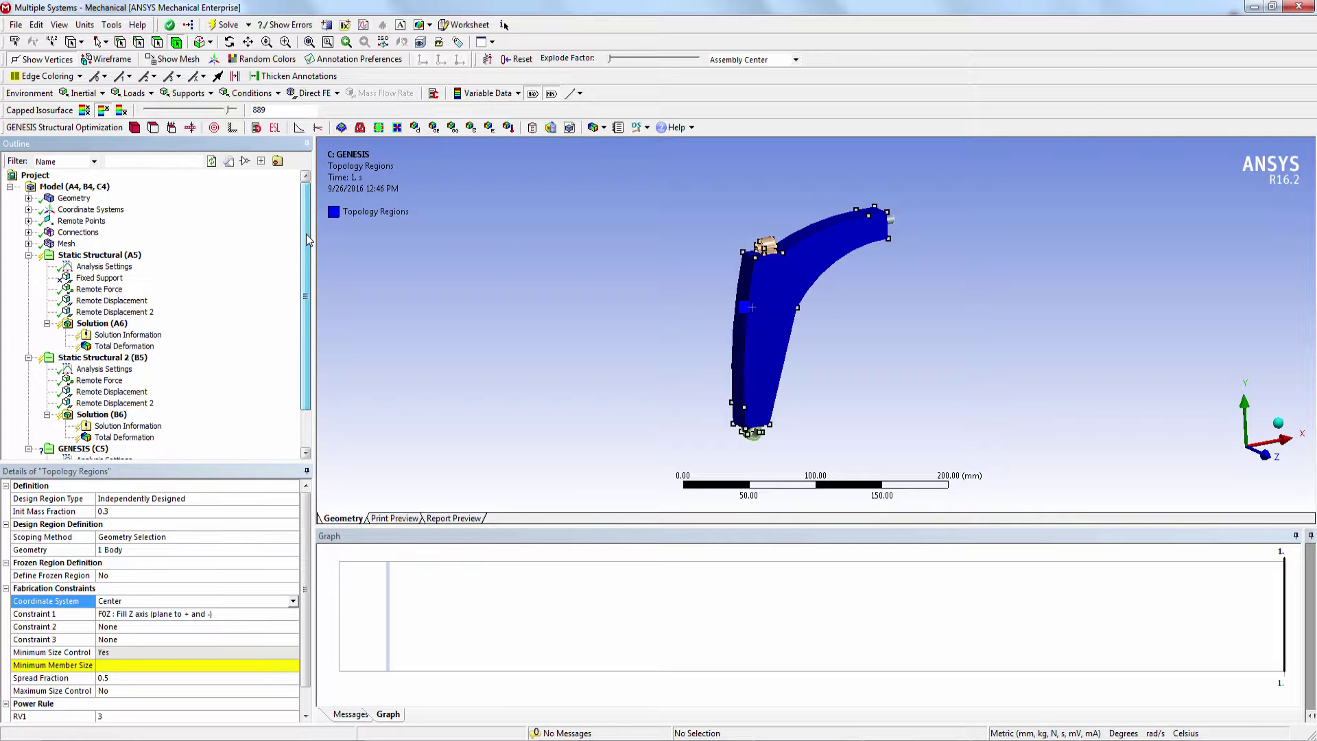
{"action": "left_click", "coordinate": [28, 209]}
{"action": "left_click", "coordinate": [87, 232]}
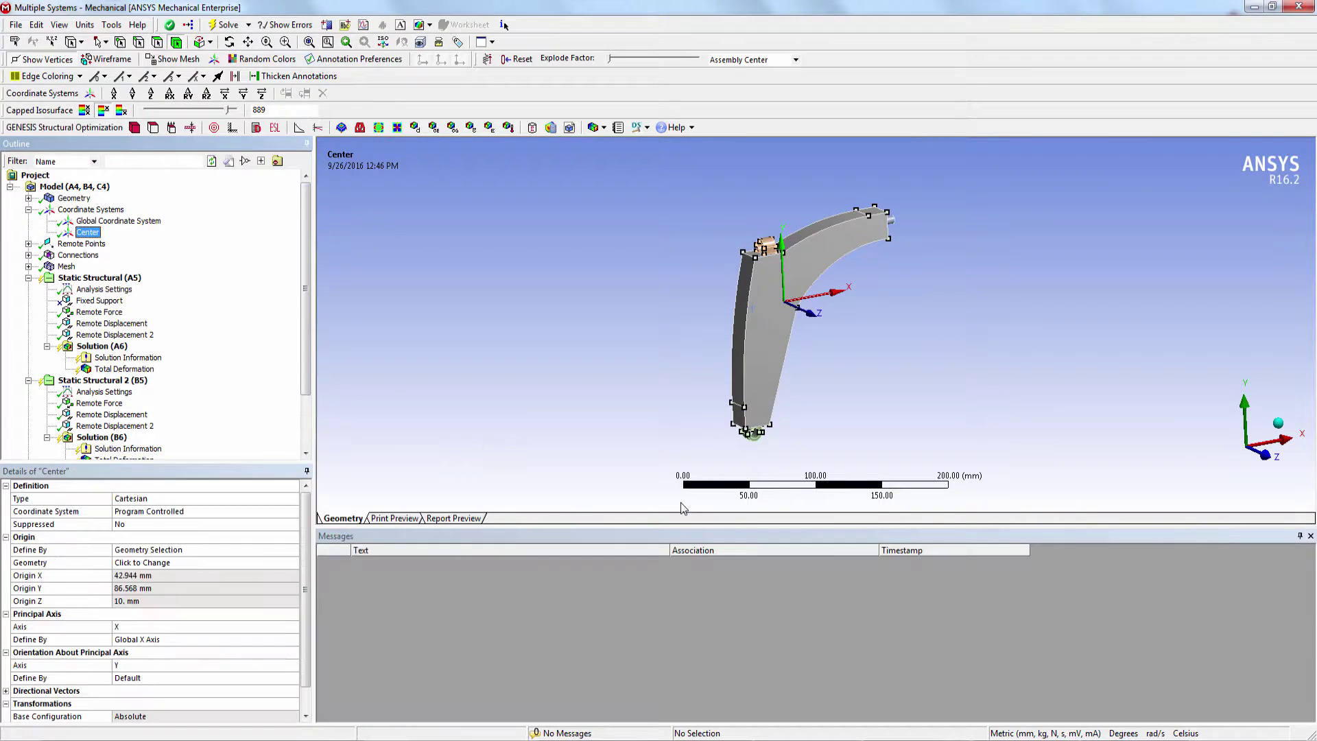
{"action": "left_click", "coordinate": [118, 221]}
{"action": "left_click", "coordinate": [88, 232]}
{"action": "scroll", "coordinate": [205, 450], "scroll_direction": "down", "scroll_amount": 2}
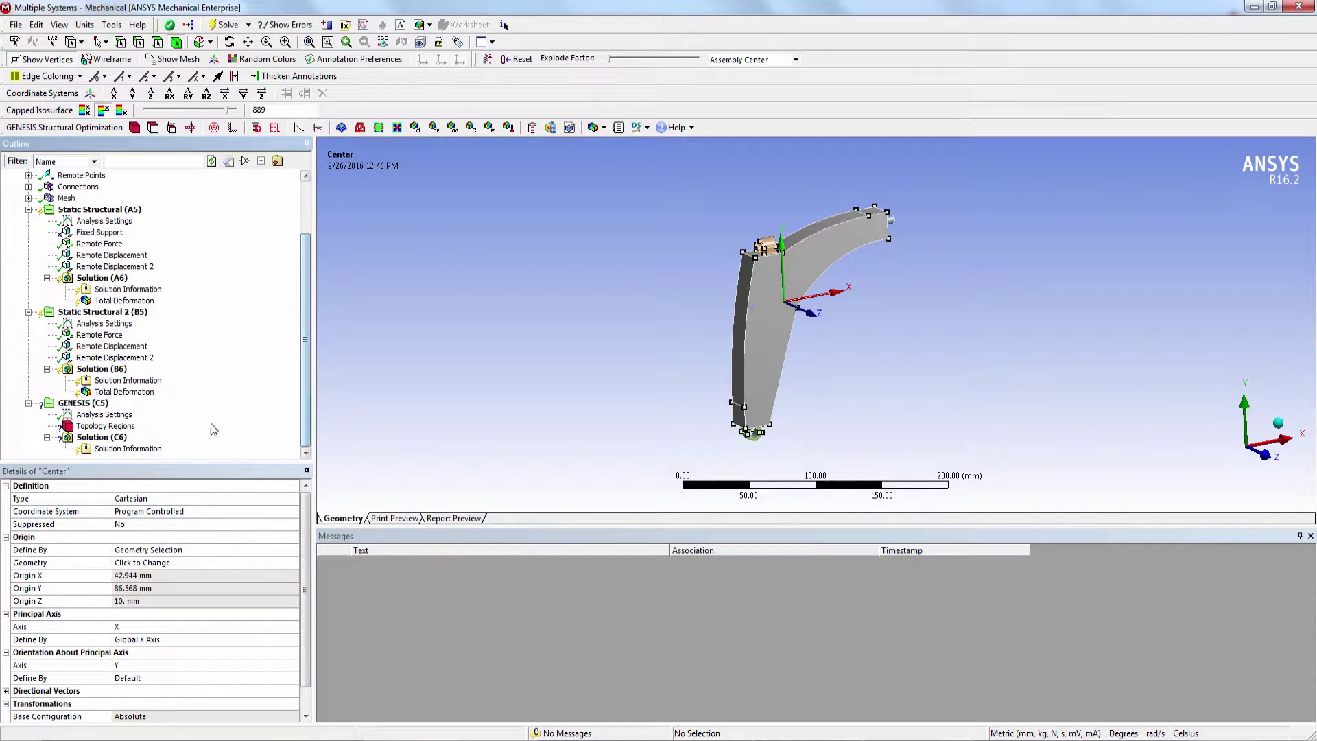
Step: Set the fill constraint's coordinate system to Center
{"action": "left_click", "coordinate": [106, 426]}
{"action": "left_click", "coordinate": [198, 576]}
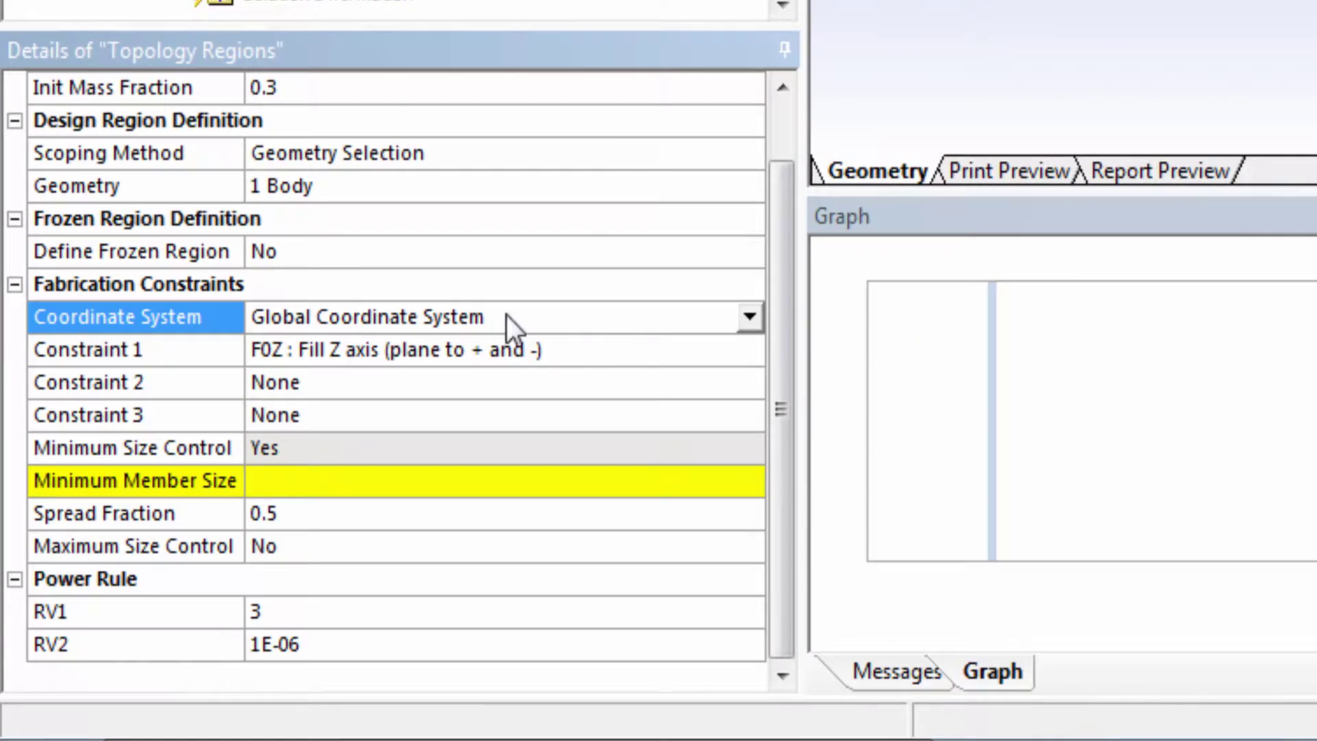
{"action": "left_click", "coordinate": [728, 314]}
{"action": "left_click", "coordinate": [352, 371]}
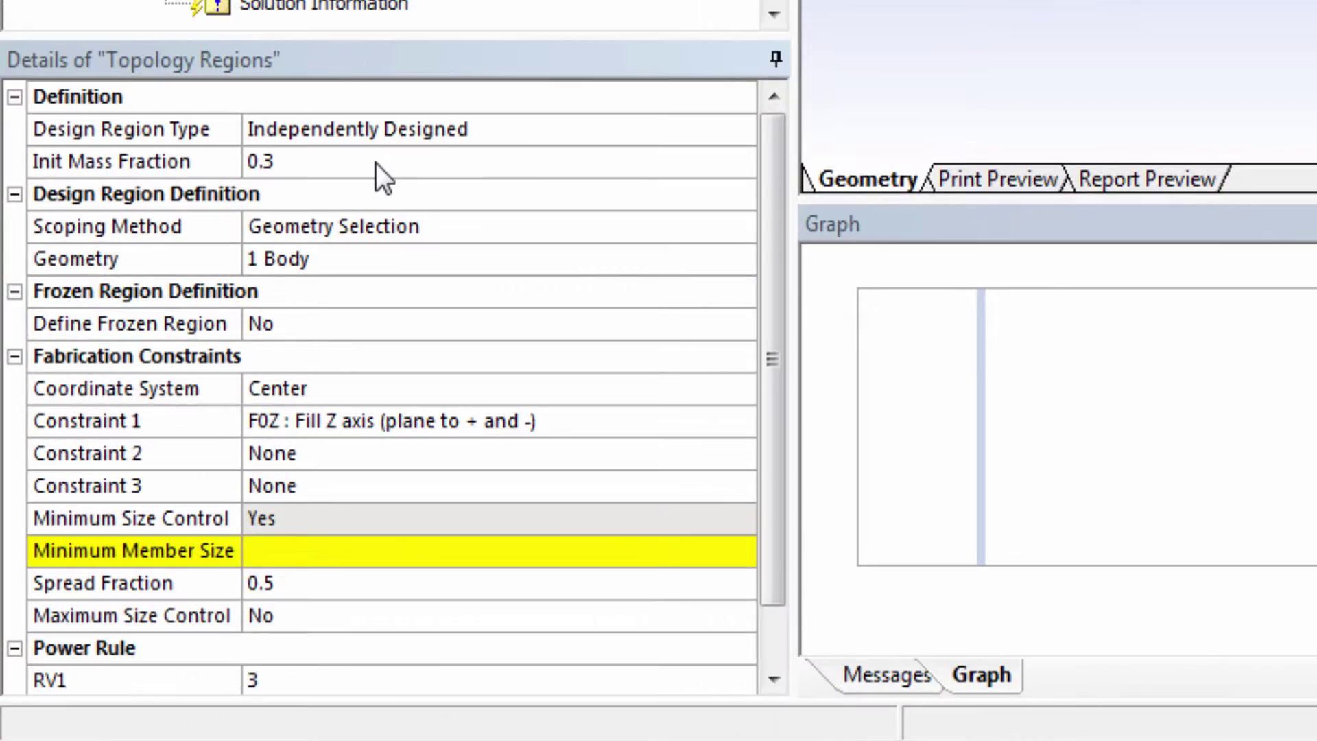
Step: Set the initial mass fraction to 1 and the minimum member size to 4 mm
{"action": "left_click", "coordinate": [152, 511]}
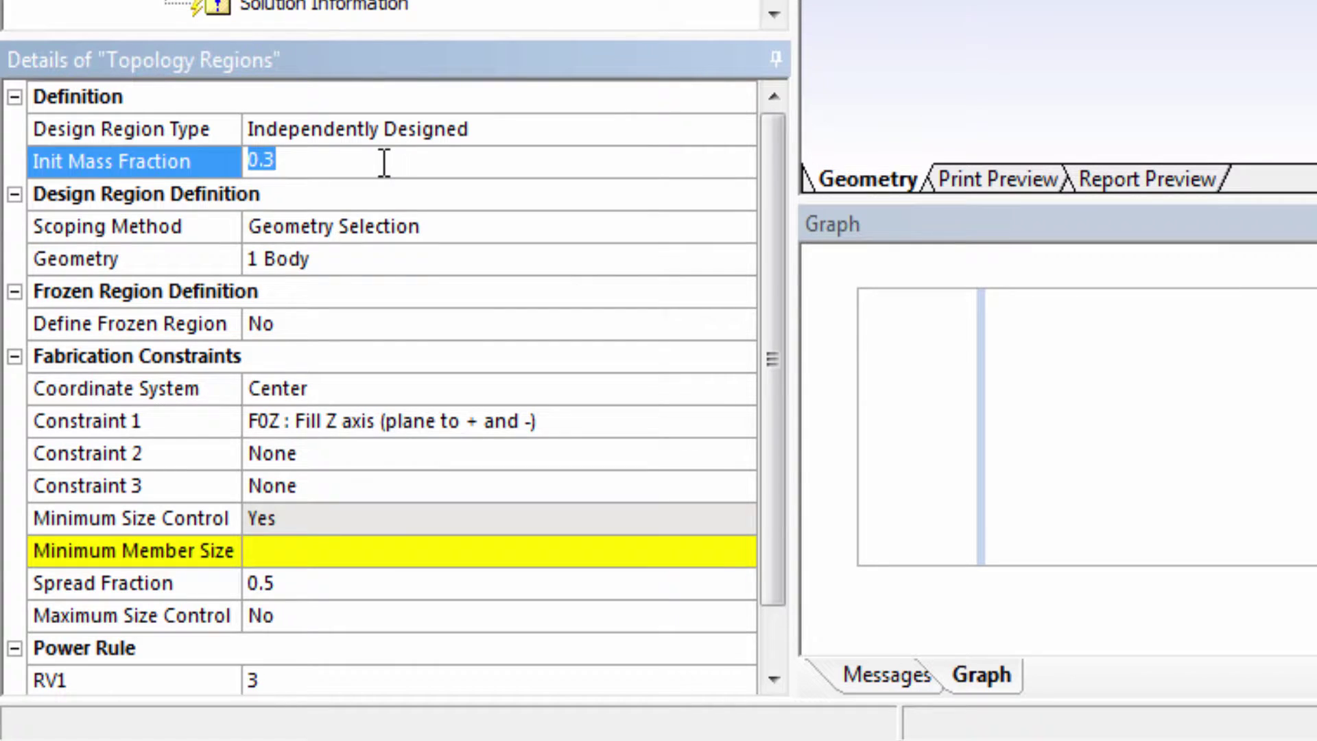
{"action": "type", "text": "1"}
{"action": "key", "text": "Return"}
{"action": "scroll", "coordinate": [307, 567], "scroll_direction": "down", "scroll_amount": 1}
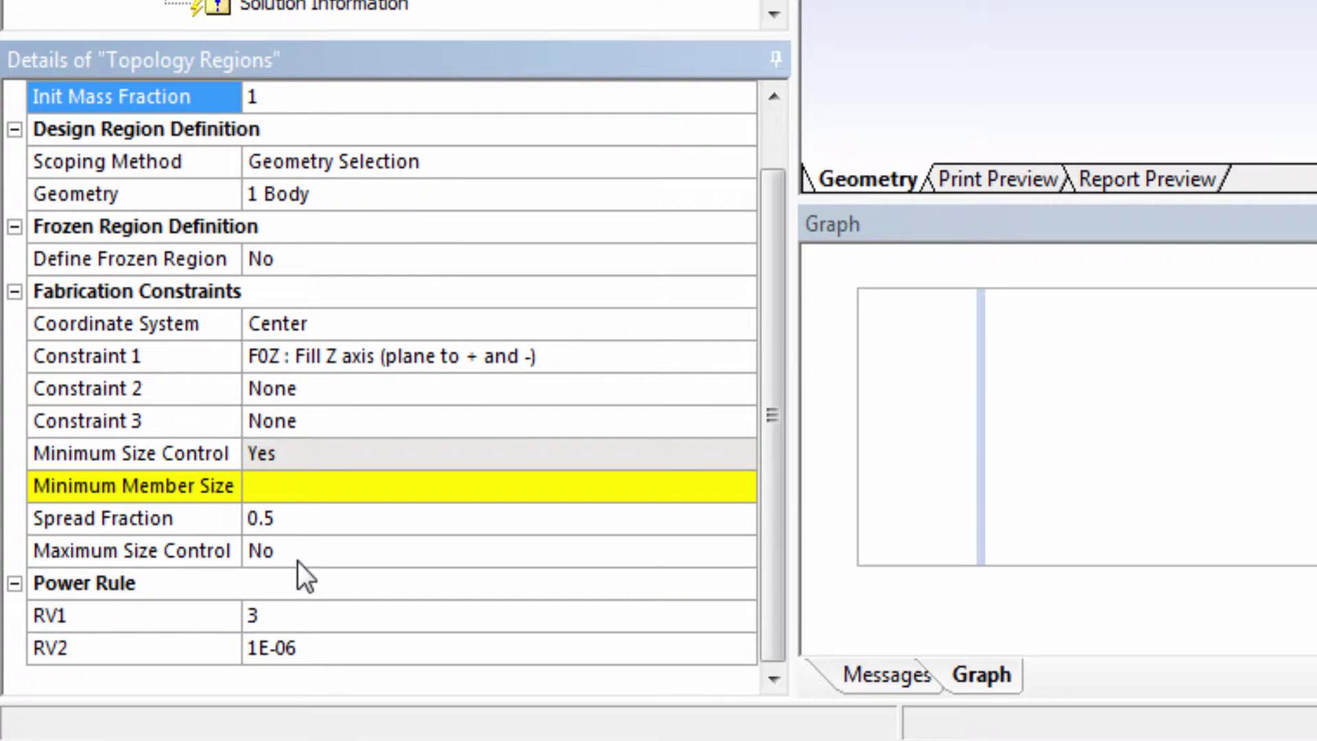
{"action": "left_click", "coordinate": [285, 487]}
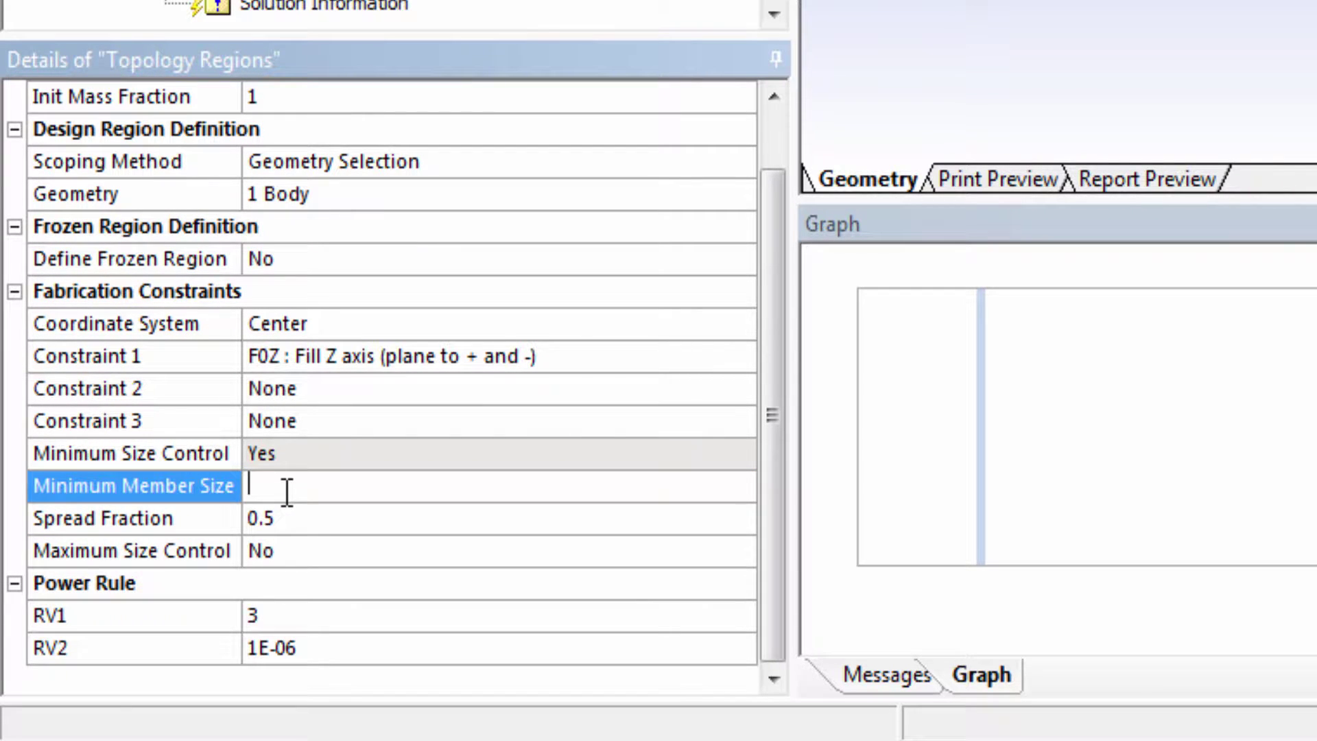
{"action": "type", "text": "4"}
{"action": "key", "text": "Return"}
Step: Change the Power Rule RV1 value from 3 to 6
{"action": "key", "text": "Tab"}
{"action": "key", "text": "Tab"}
{"action": "key", "text": "Tab"}
{"action": "key", "text": "Tab"}
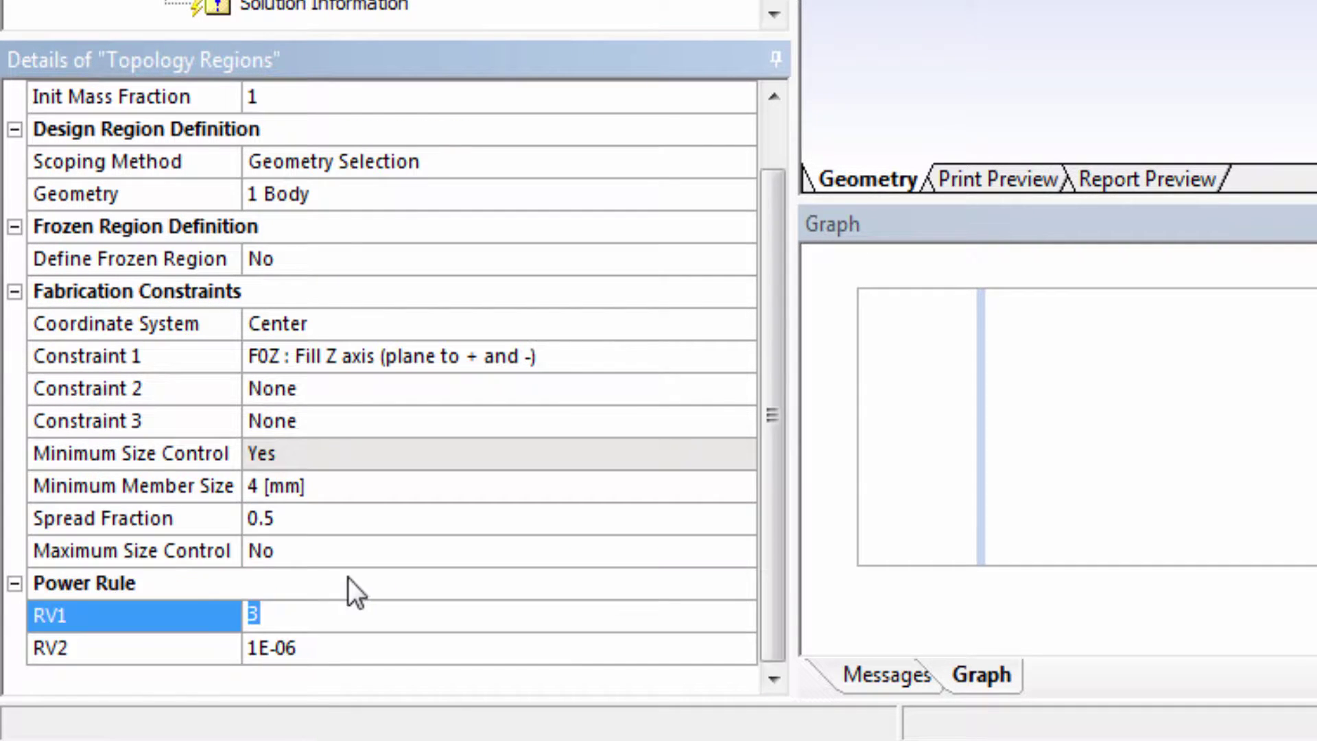
{"action": "left_click", "coordinate": [344, 580]}
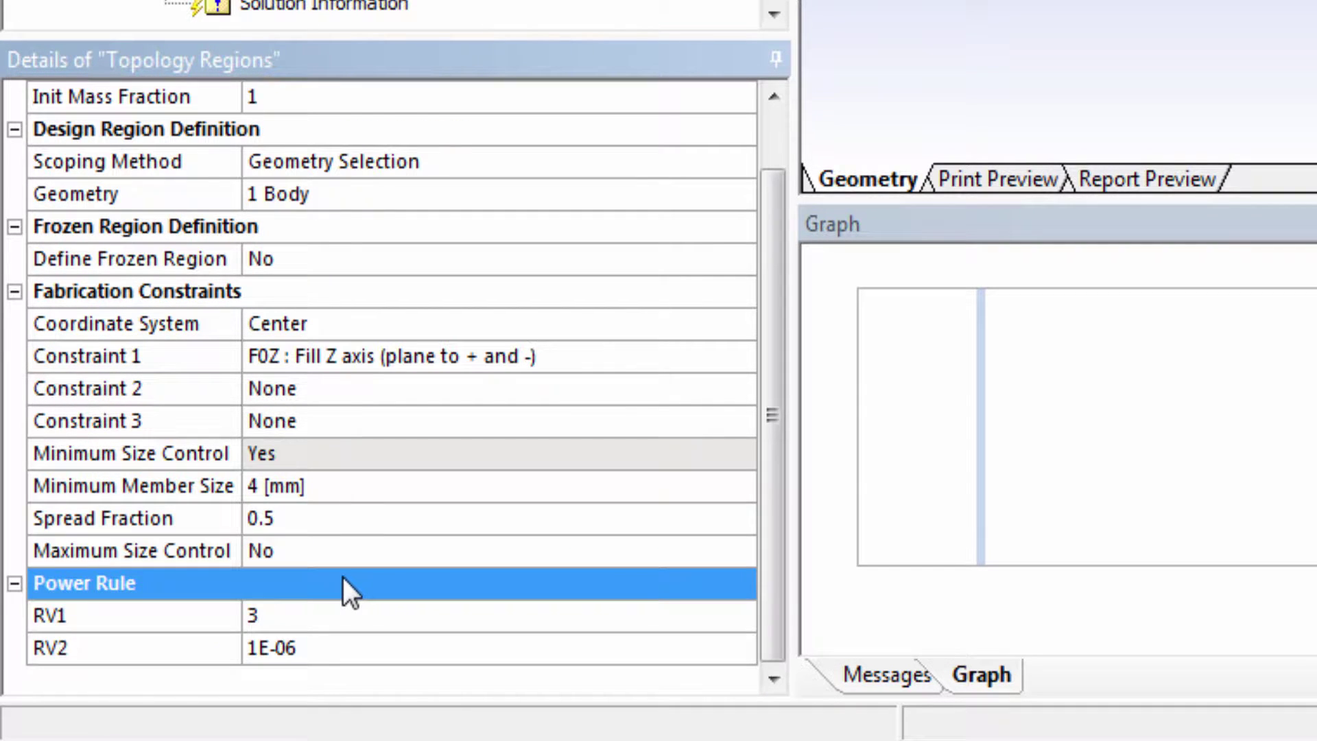
{"action": "left_click", "coordinate": [342, 623]}
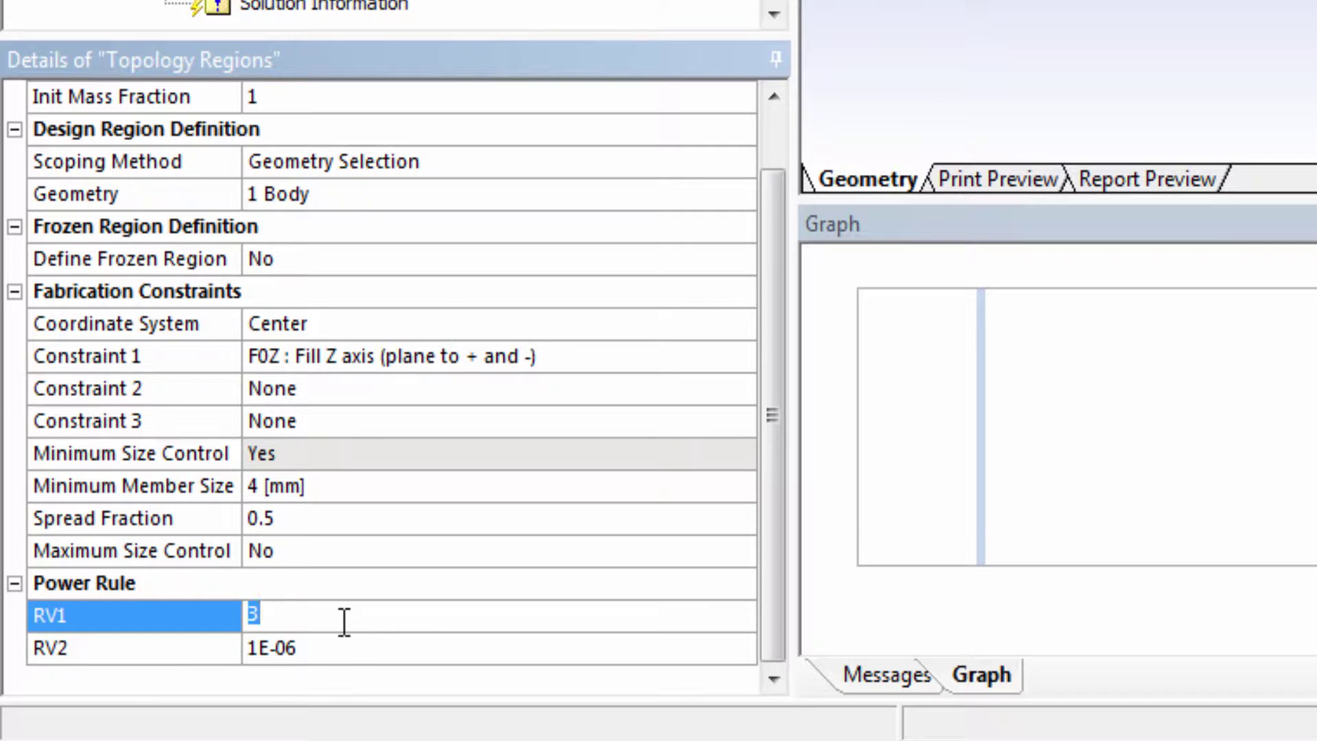
{"action": "type", "text": "6"}
{"action": "key", "text": "Return"}
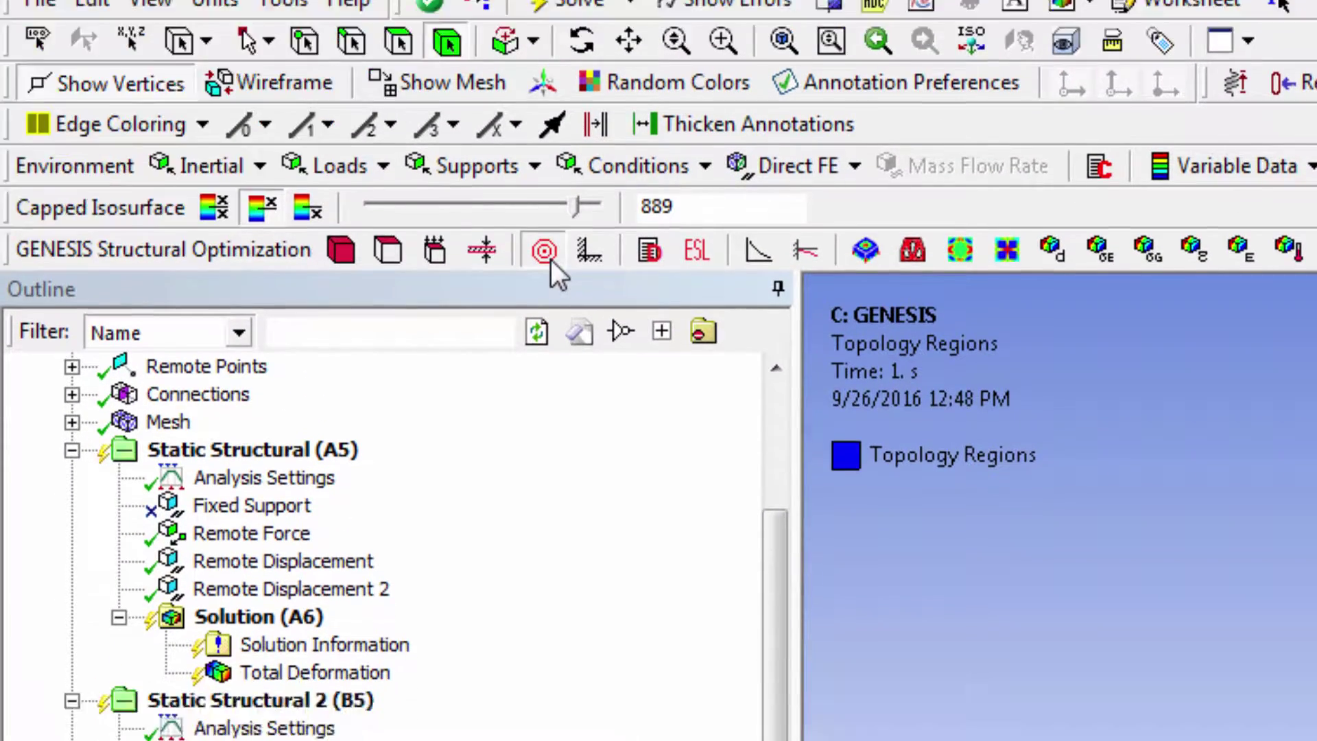
Step: Add an objective with response type Mass and goal Min over the entire model
{"action": "left_click", "coordinate": [543, 313]}
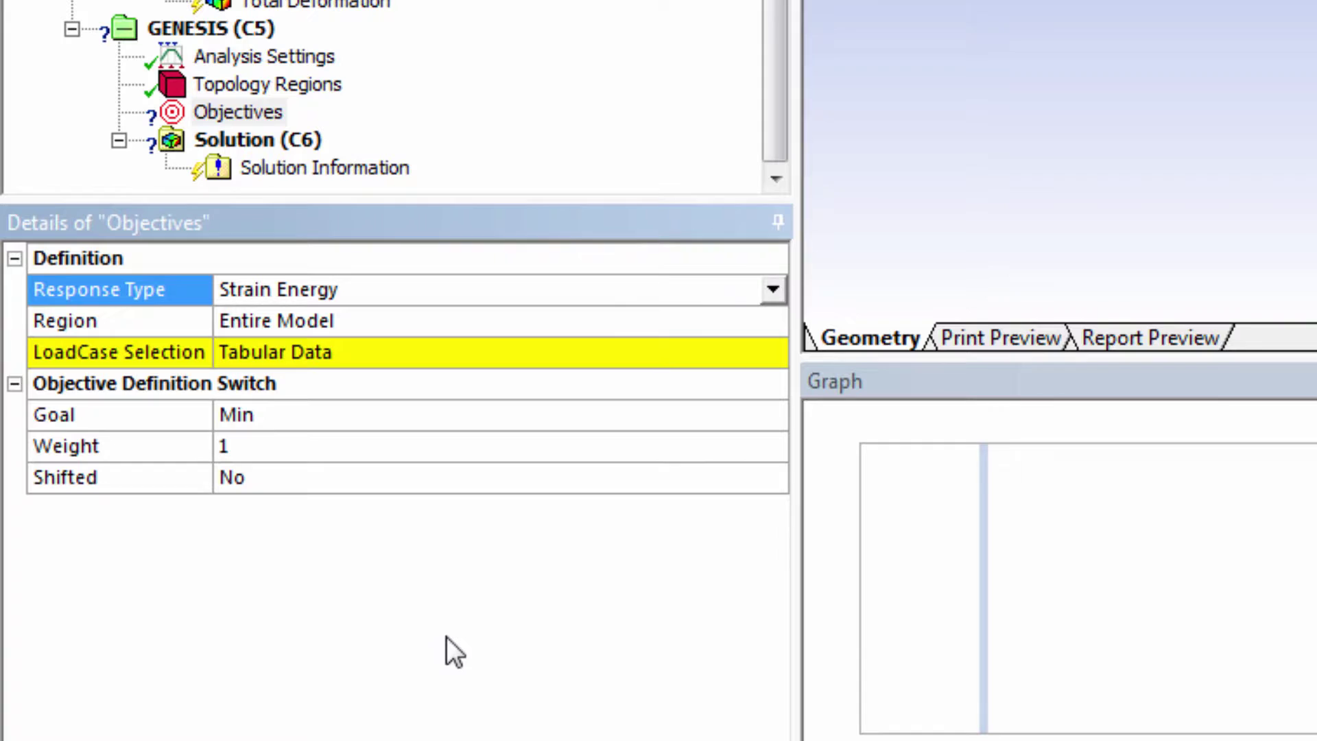
{"action": "left_click", "coordinate": [780, 290]}
{"action": "left_click", "coordinate": [278, 383]}
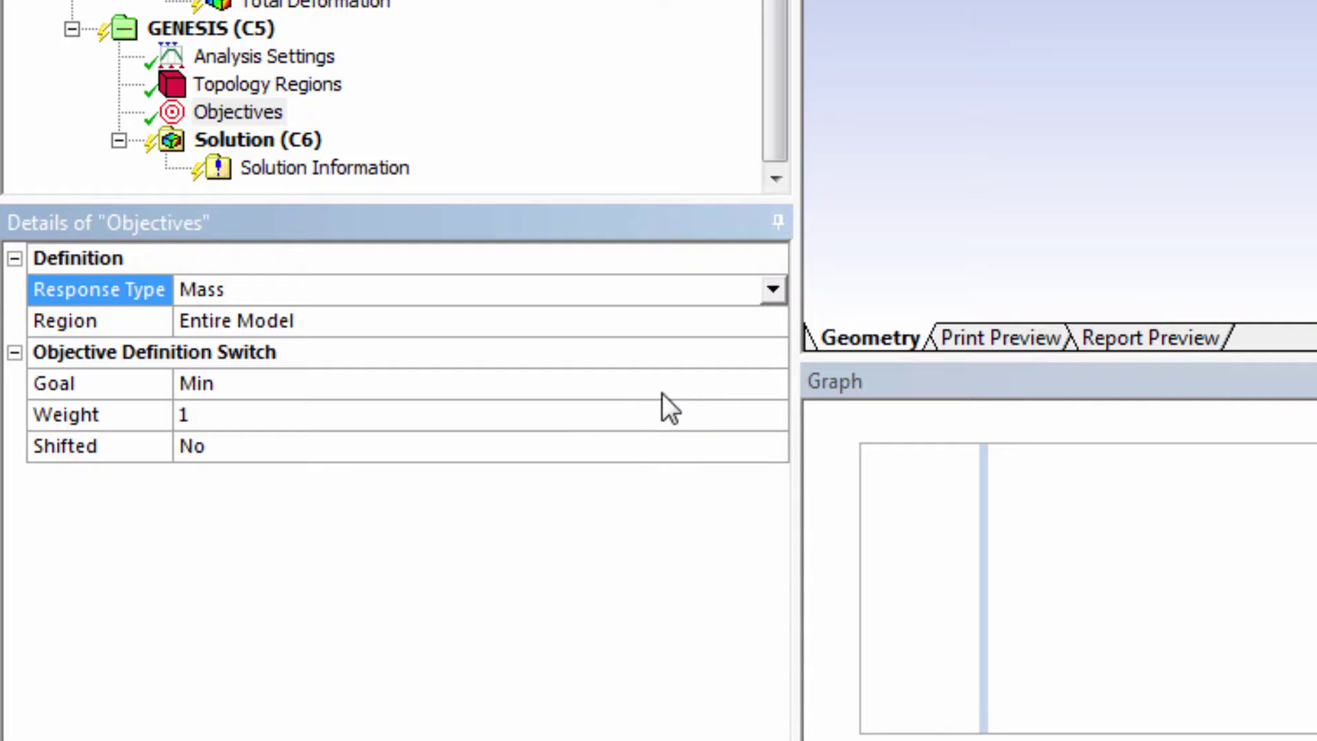
{"action": "left_click", "coordinate": [662, 385]}
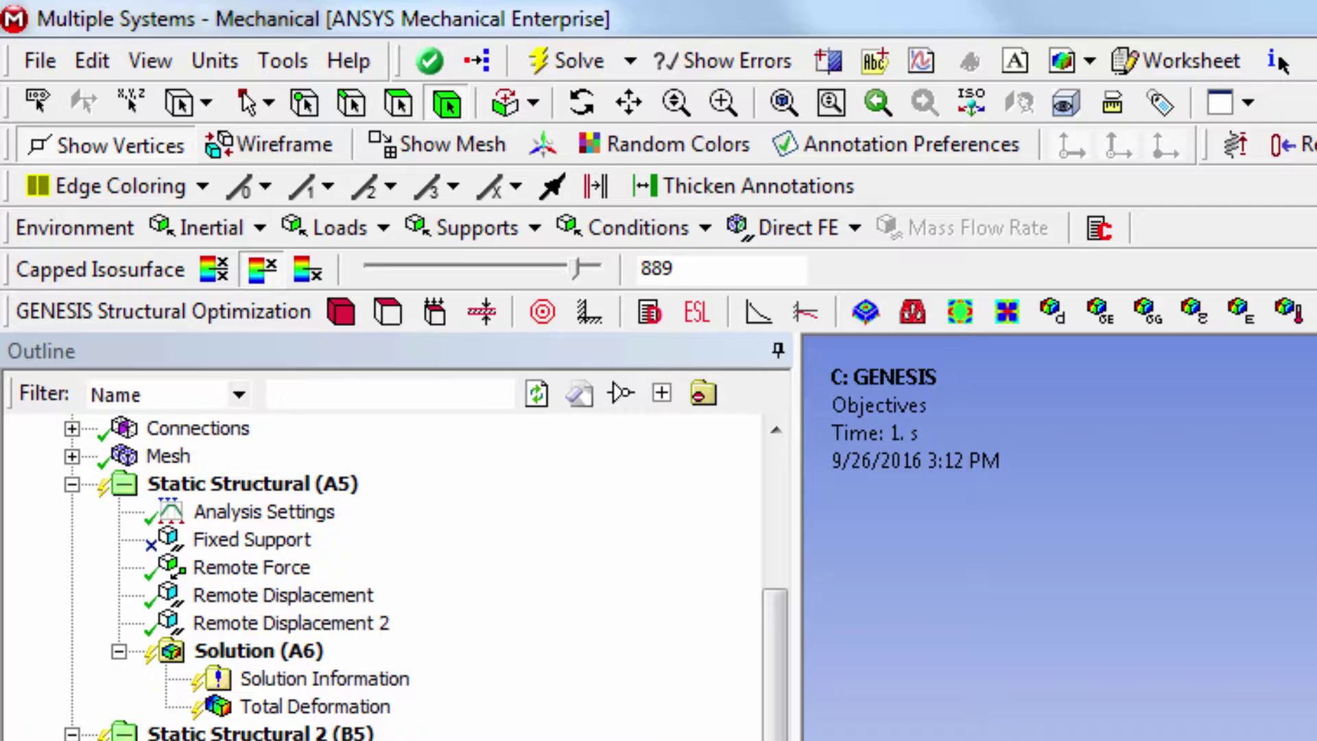
Step: Add two GENESIS constraints and make the first a Displacement response
{"action": "left_click", "coordinate": [583, 317]}
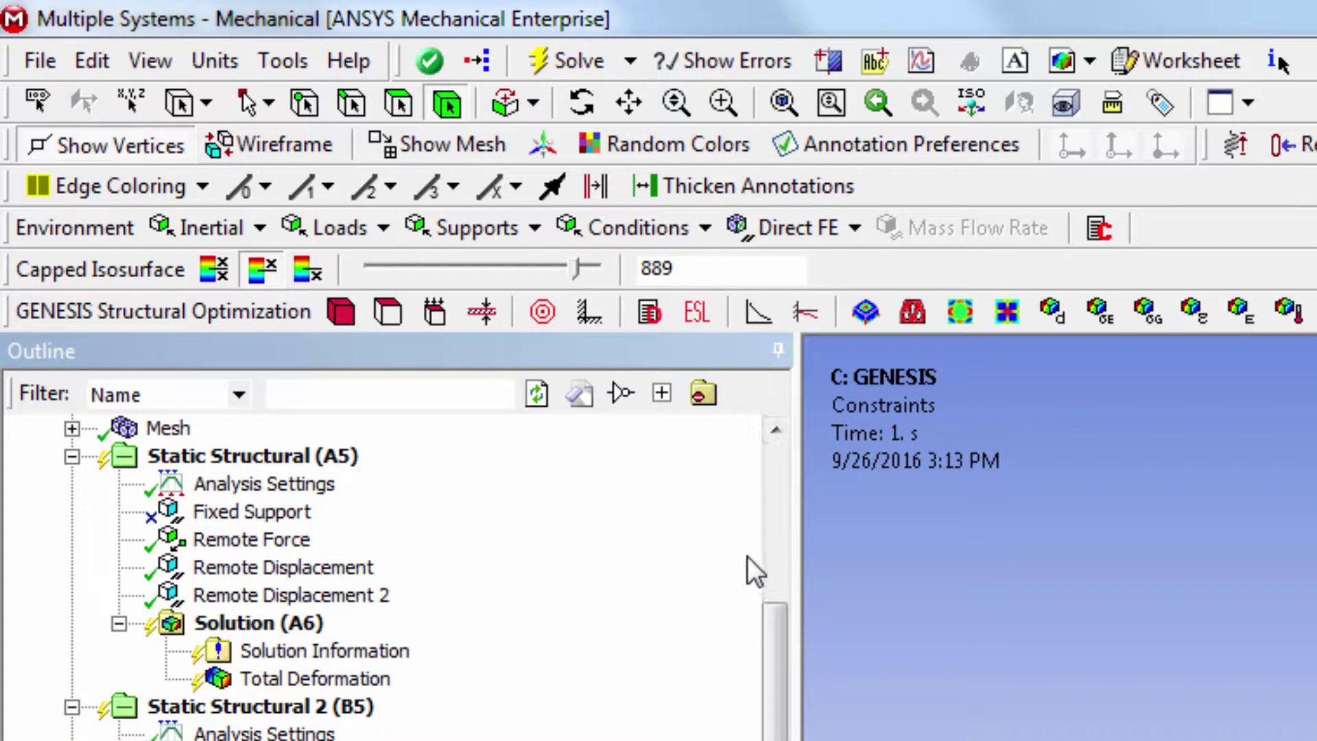
{"action": "left_click", "coordinate": [598, 309]}
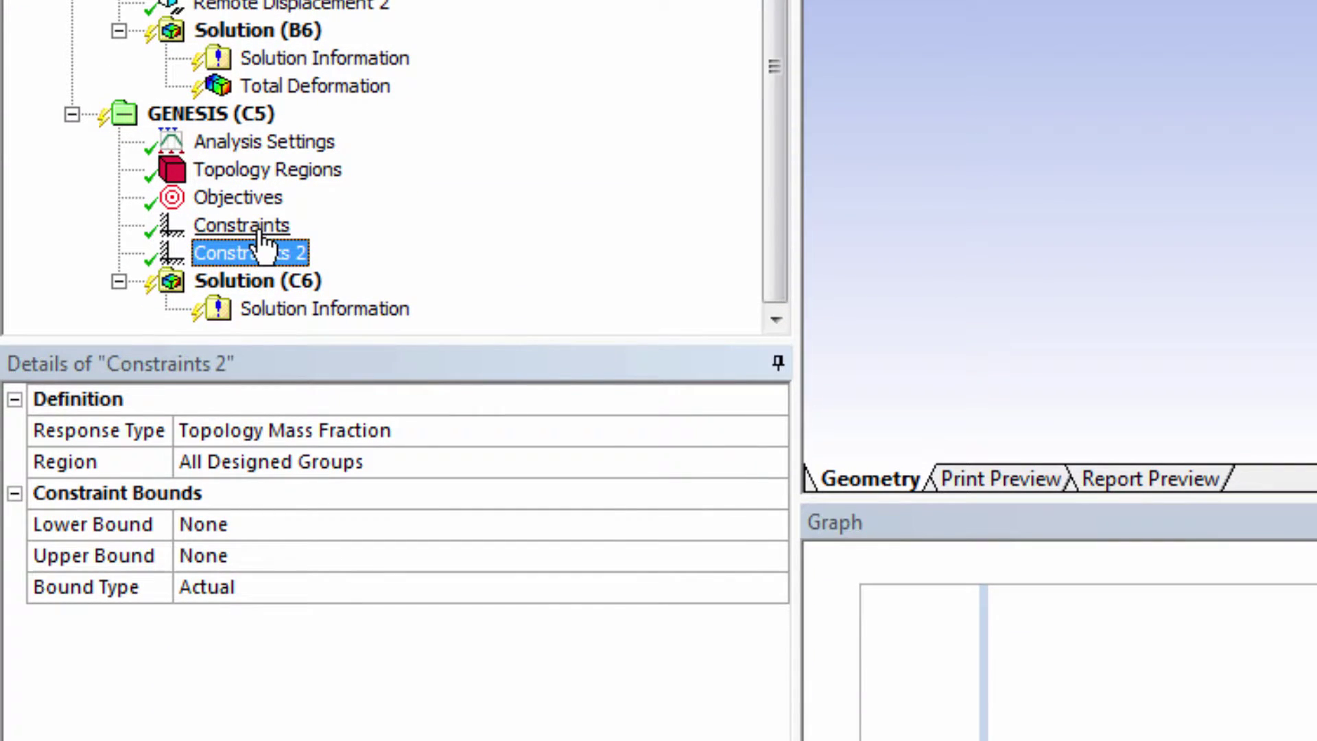
{"action": "left_click", "coordinate": [261, 227]}
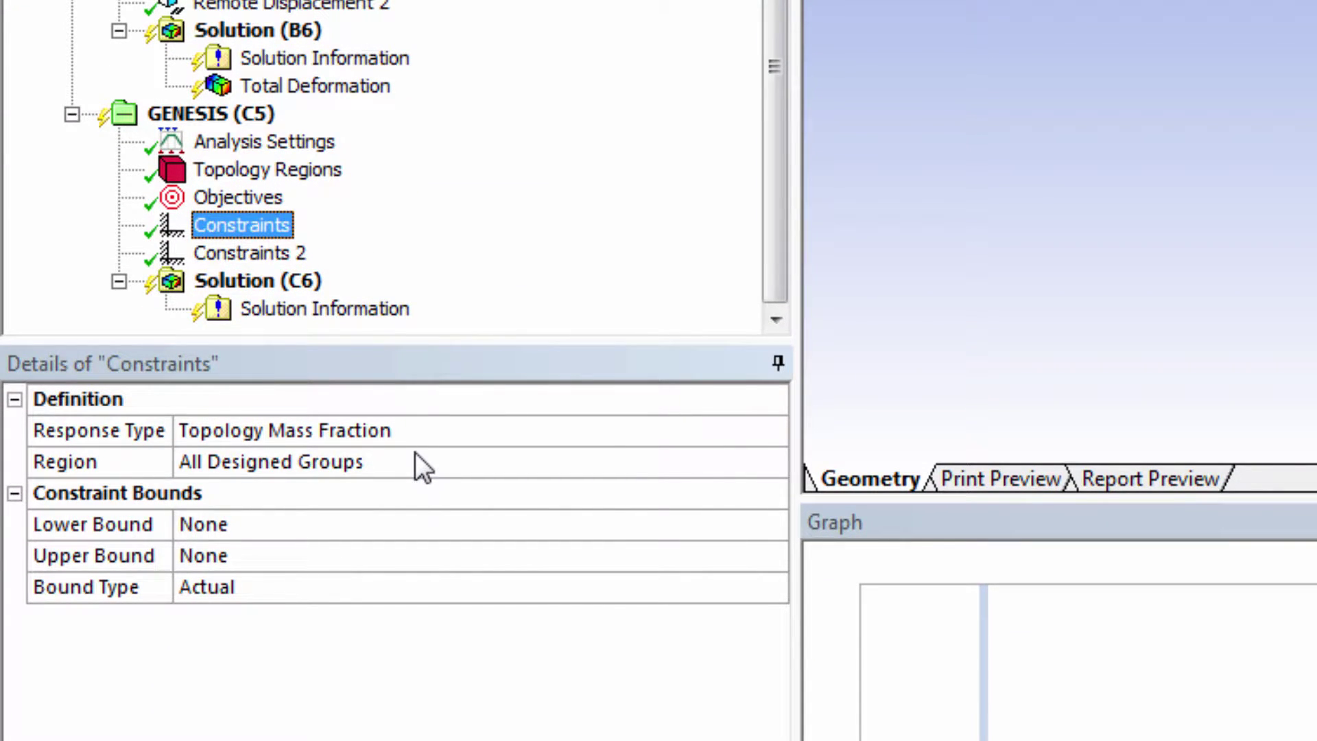
{"action": "left_click", "coordinate": [715, 429]}
{"action": "left_click", "coordinate": [773, 430]}
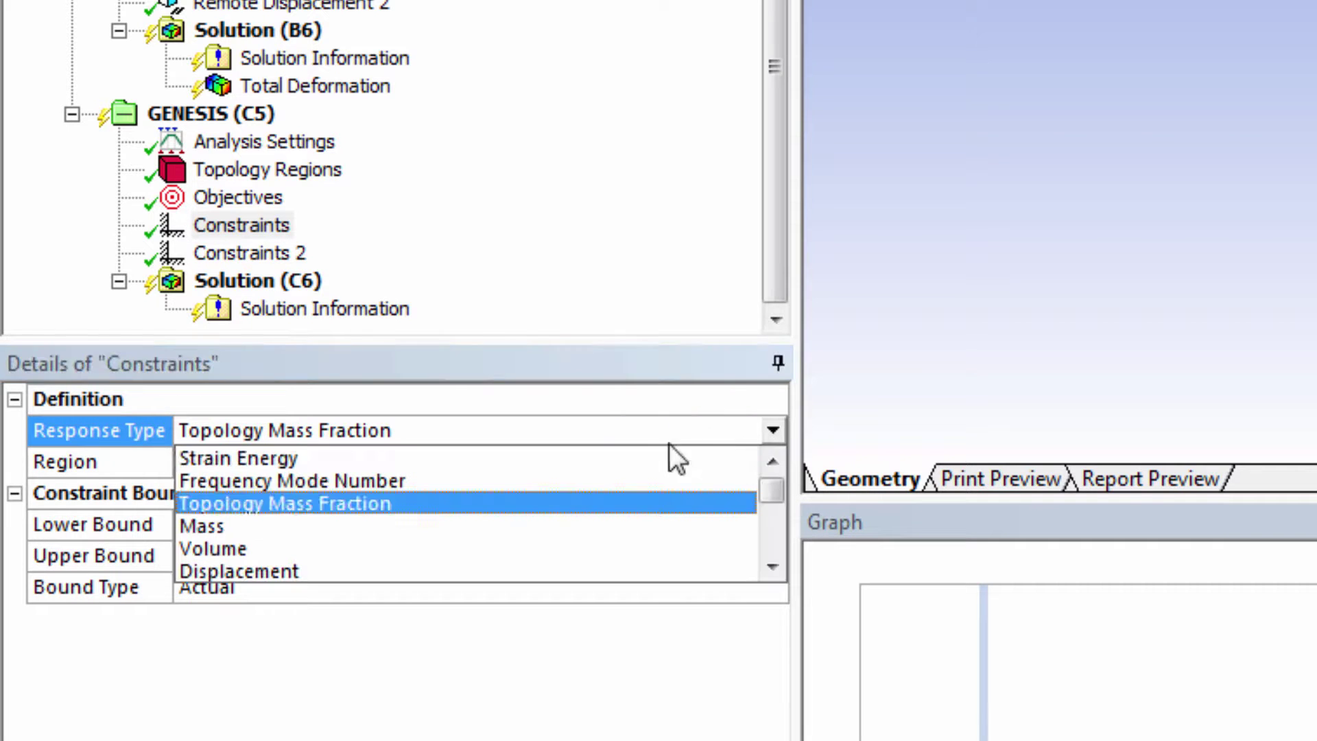
{"action": "left_click", "coordinate": [237, 572]}
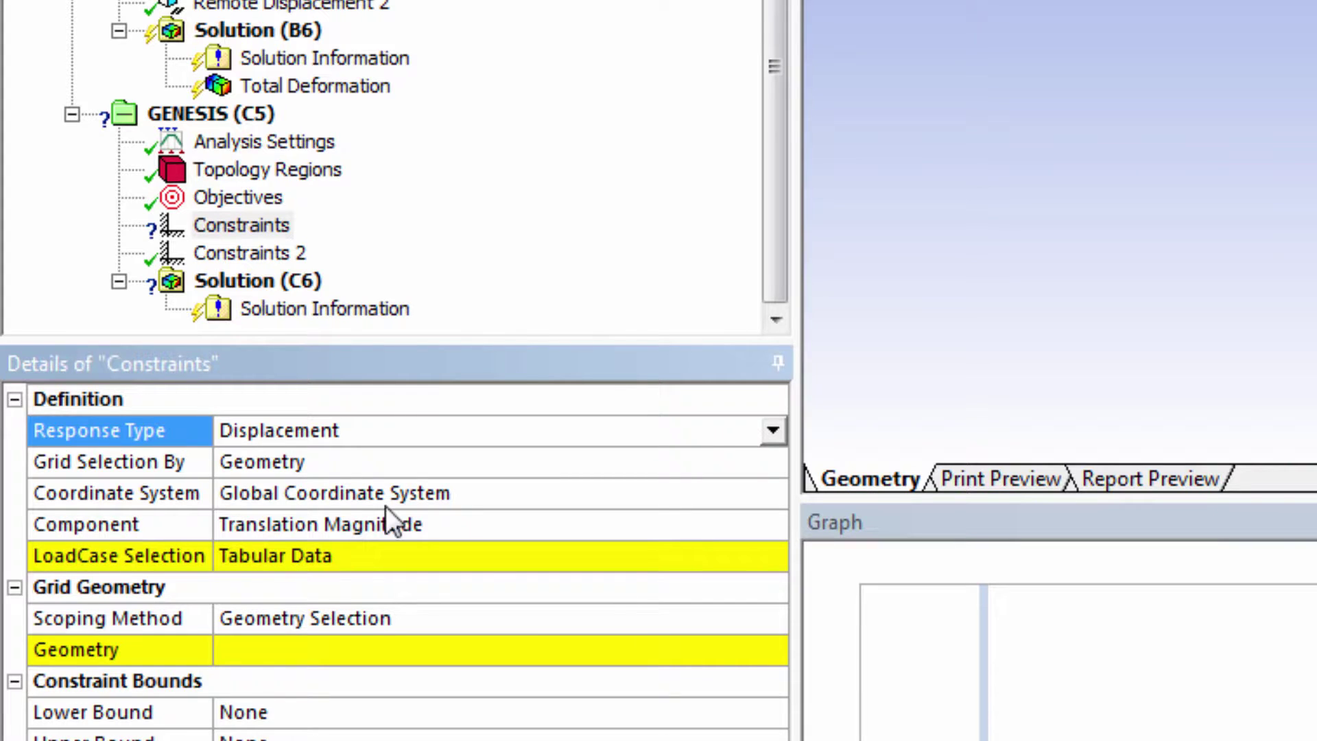
Step: Measure the first constraint's displacement at Remote Point 2
{"action": "left_click", "coordinate": [758, 460]}
{"action": "left_click", "coordinate": [776, 459]}
{"action": "left_click", "coordinate": [439, 512]}
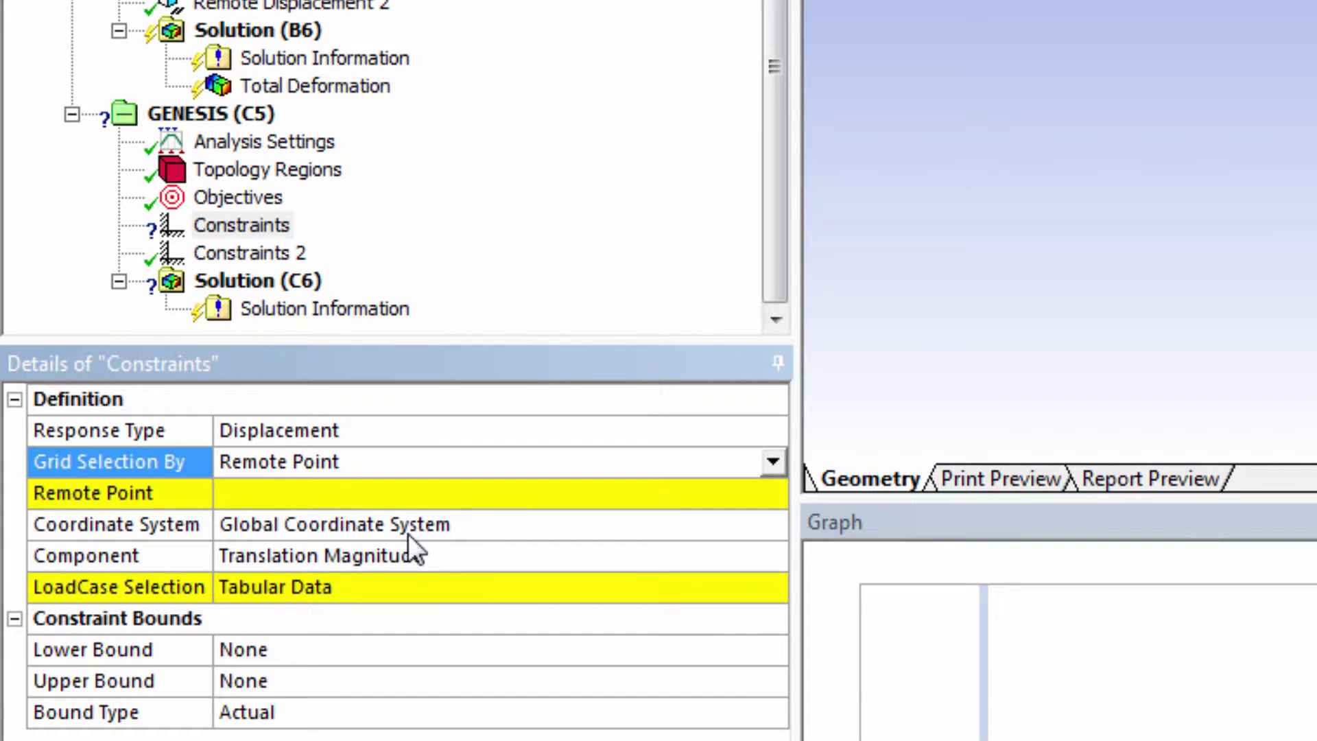
{"action": "left_click", "coordinate": [679, 491]}
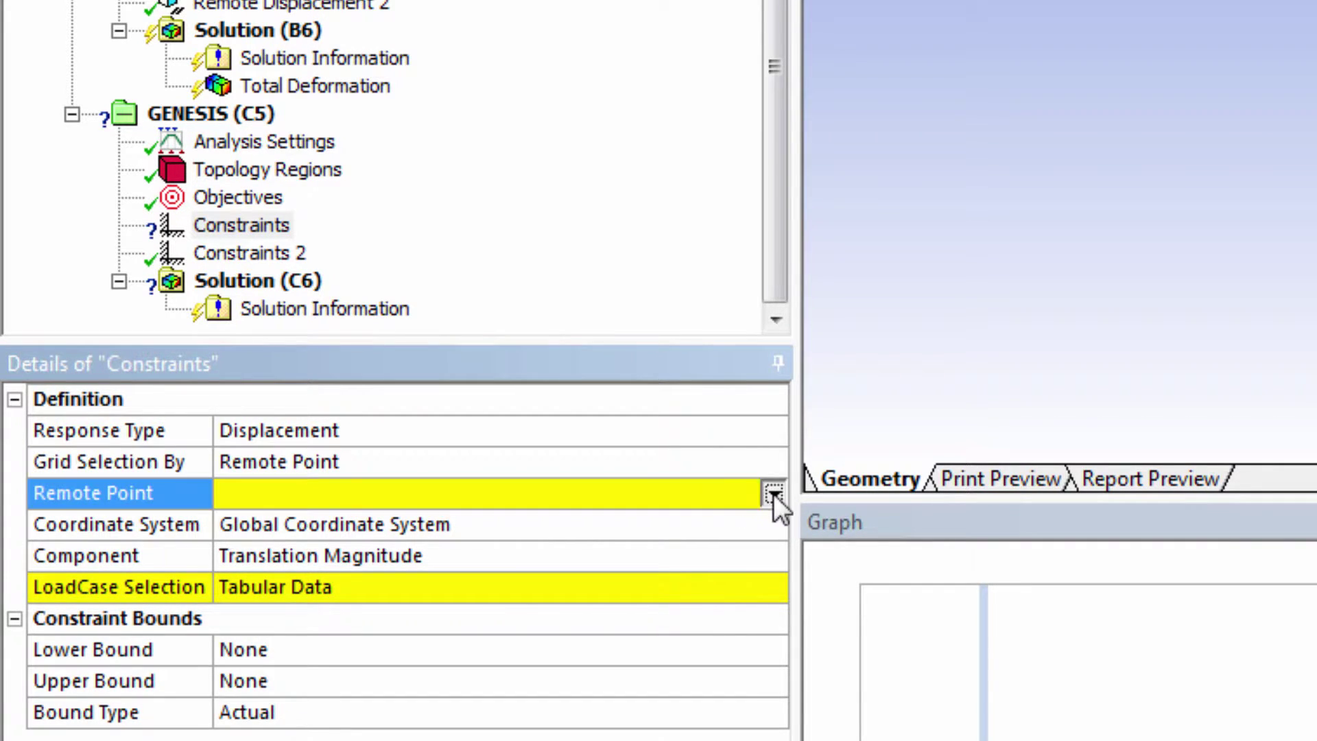
{"action": "left_click", "coordinate": [773, 493]}
{"action": "left_click", "coordinate": [442, 543]}
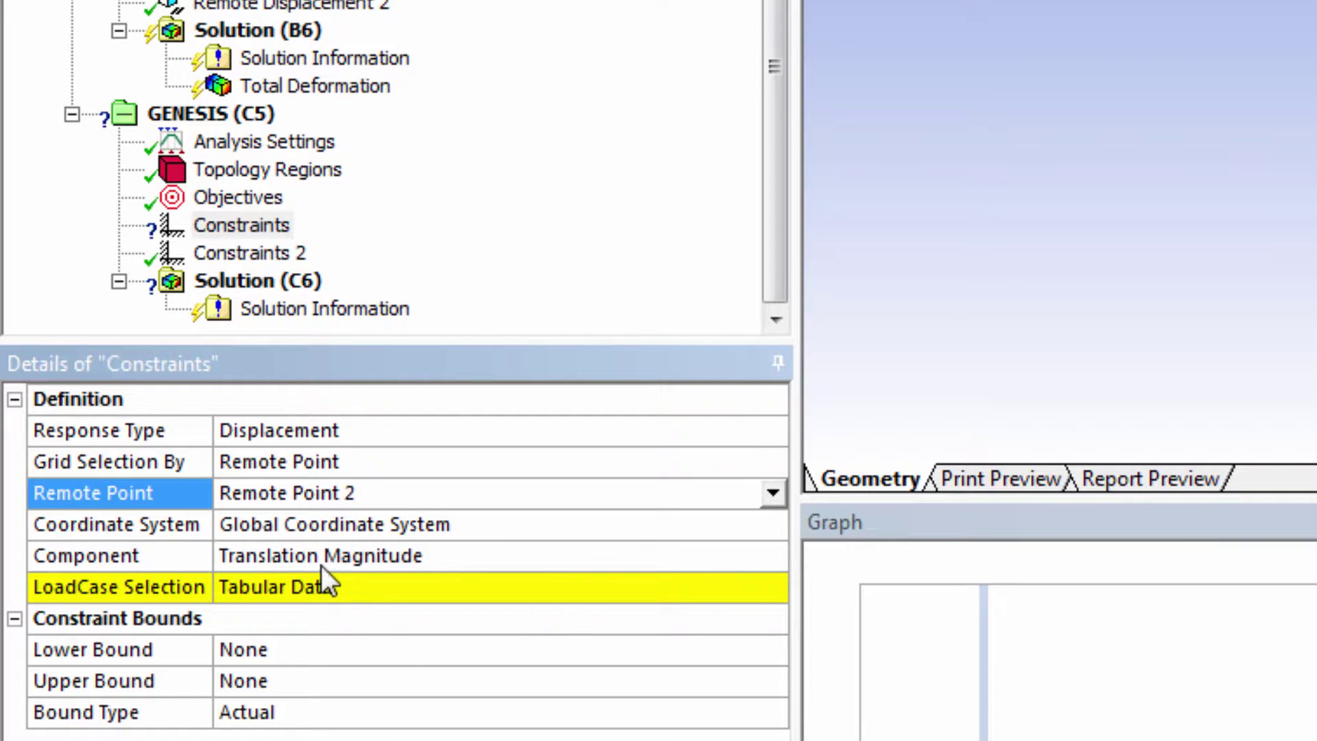
Step: Include load case 1 and exclude load case 2 for the first constraint
{"action": "left_click", "coordinate": [427, 601]}
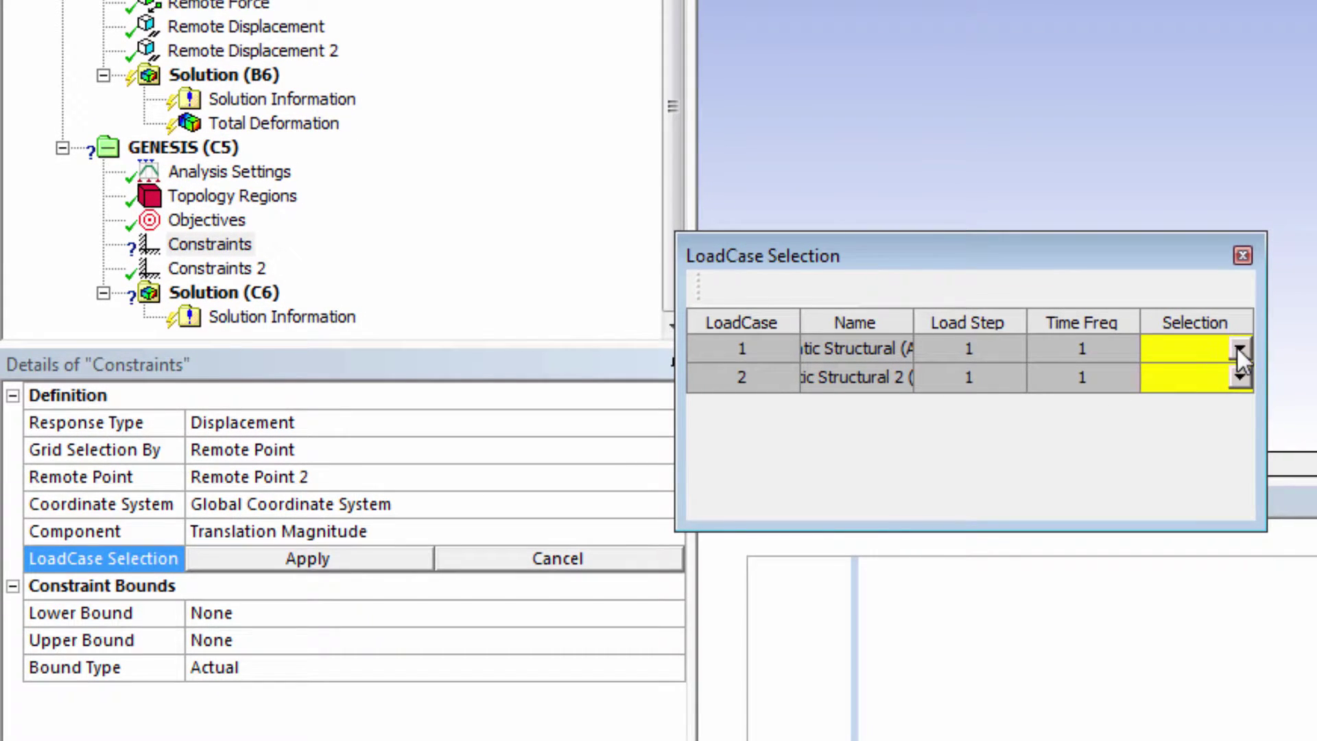
{"action": "left_click", "coordinate": [1241, 348]}
{"action": "left_click", "coordinate": [1170, 376]}
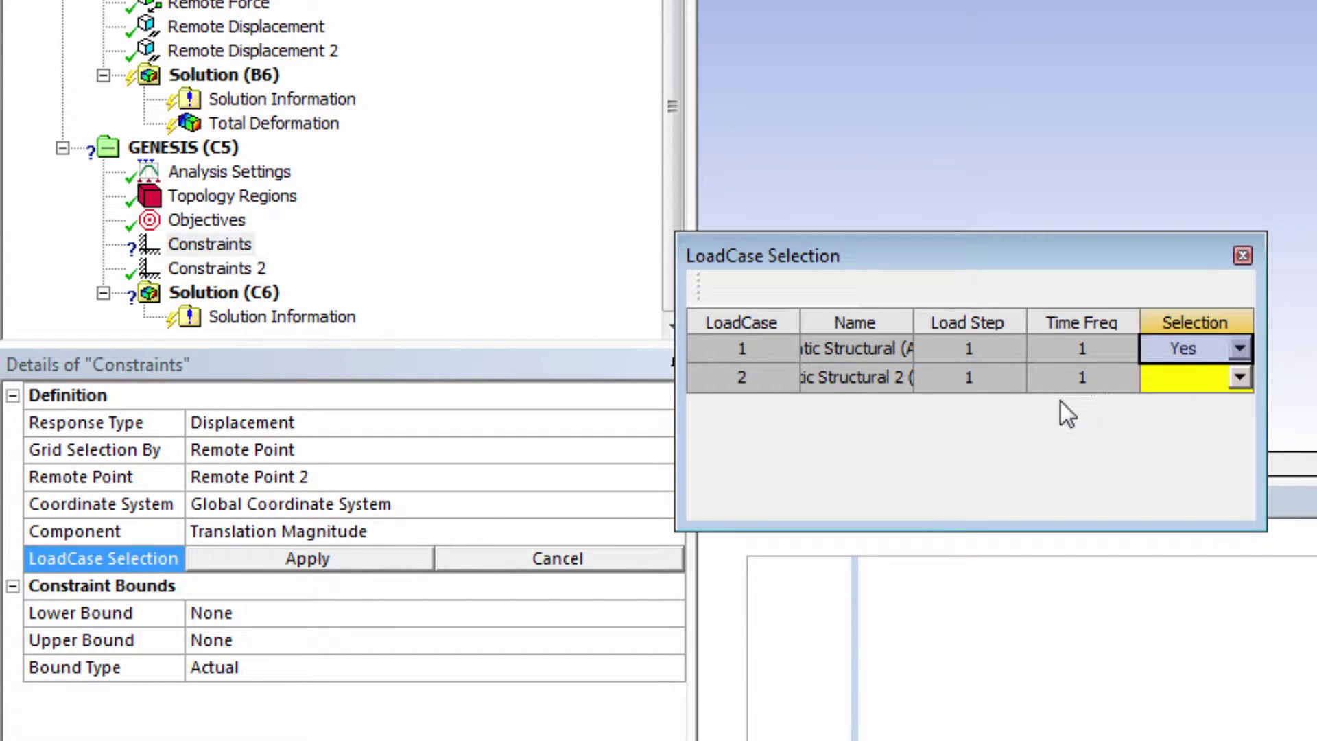
{"action": "left_click", "coordinate": [1240, 377]}
{"action": "left_click", "coordinate": [1165, 427]}
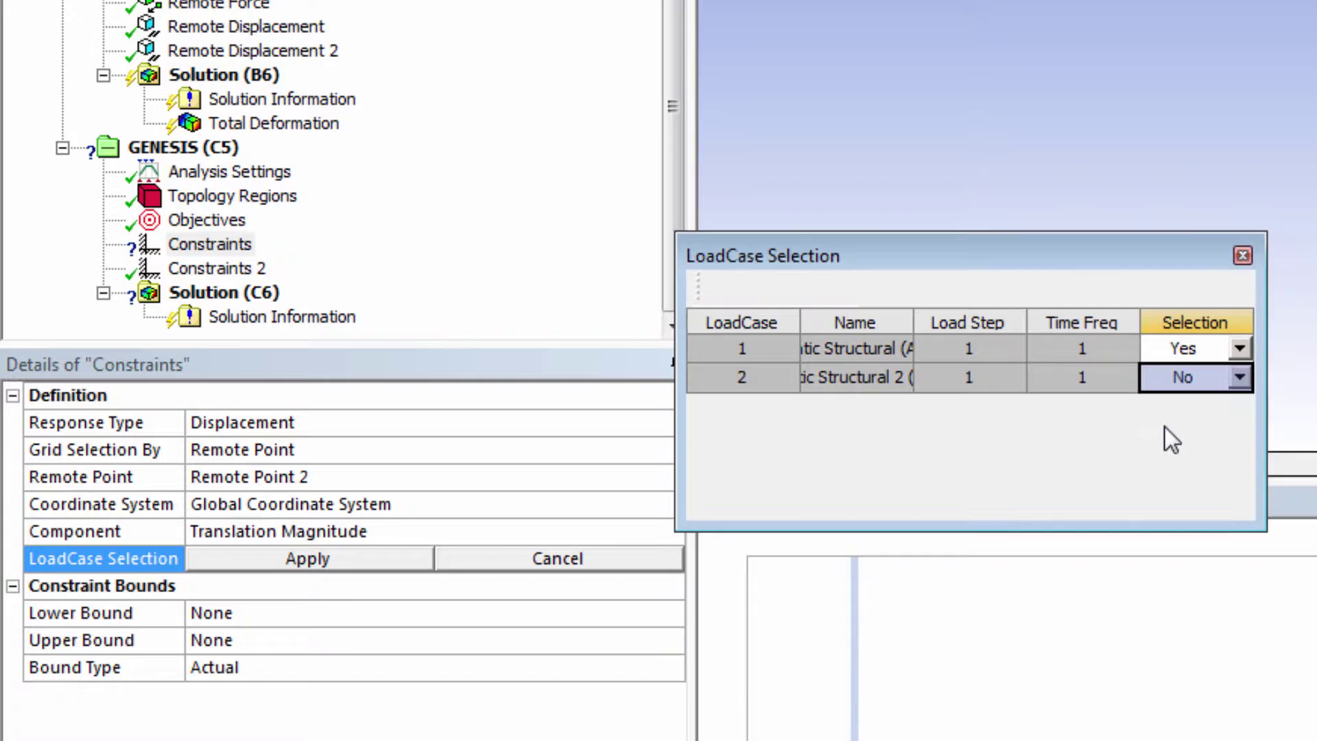
{"action": "left_click", "coordinate": [355, 566]}
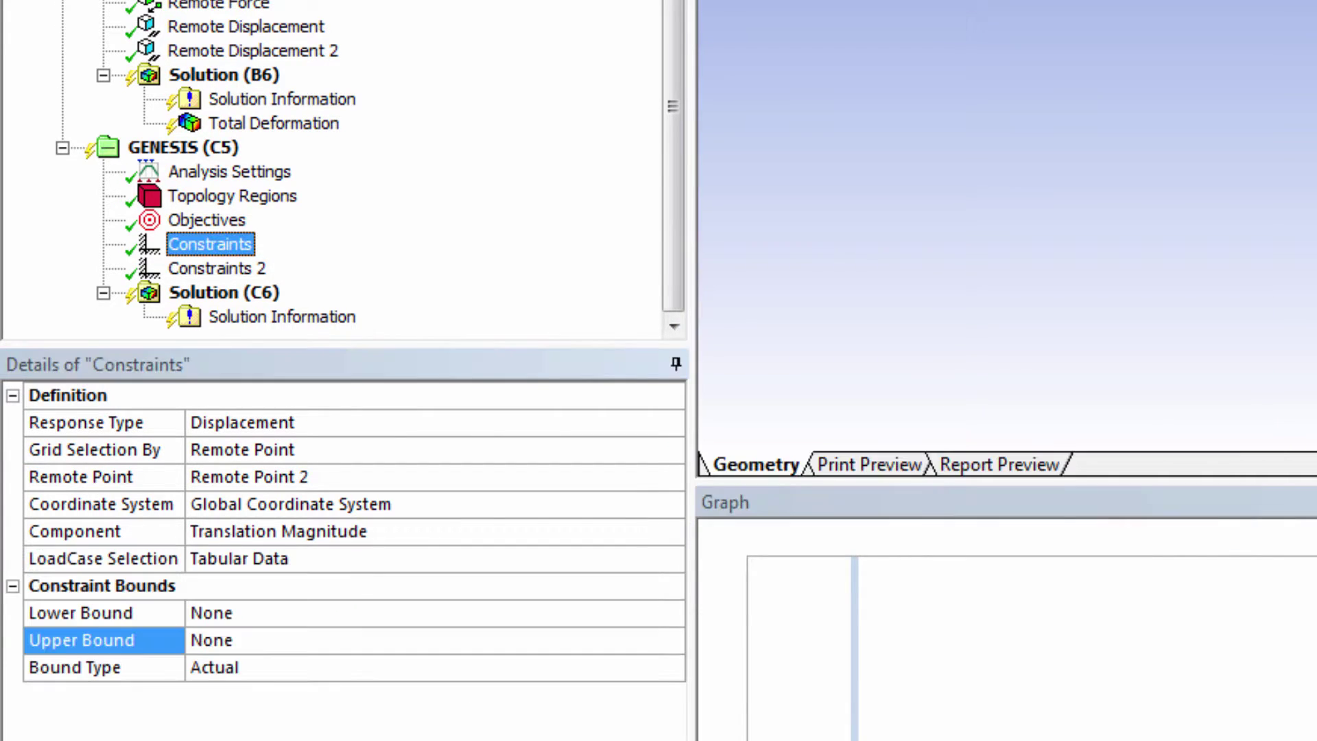
Step: Set the first constraint's displacement upper bound to 1.17
{"action": "left_click", "coordinate": [281, 641]}
{"action": "type", "text": "1.1"}
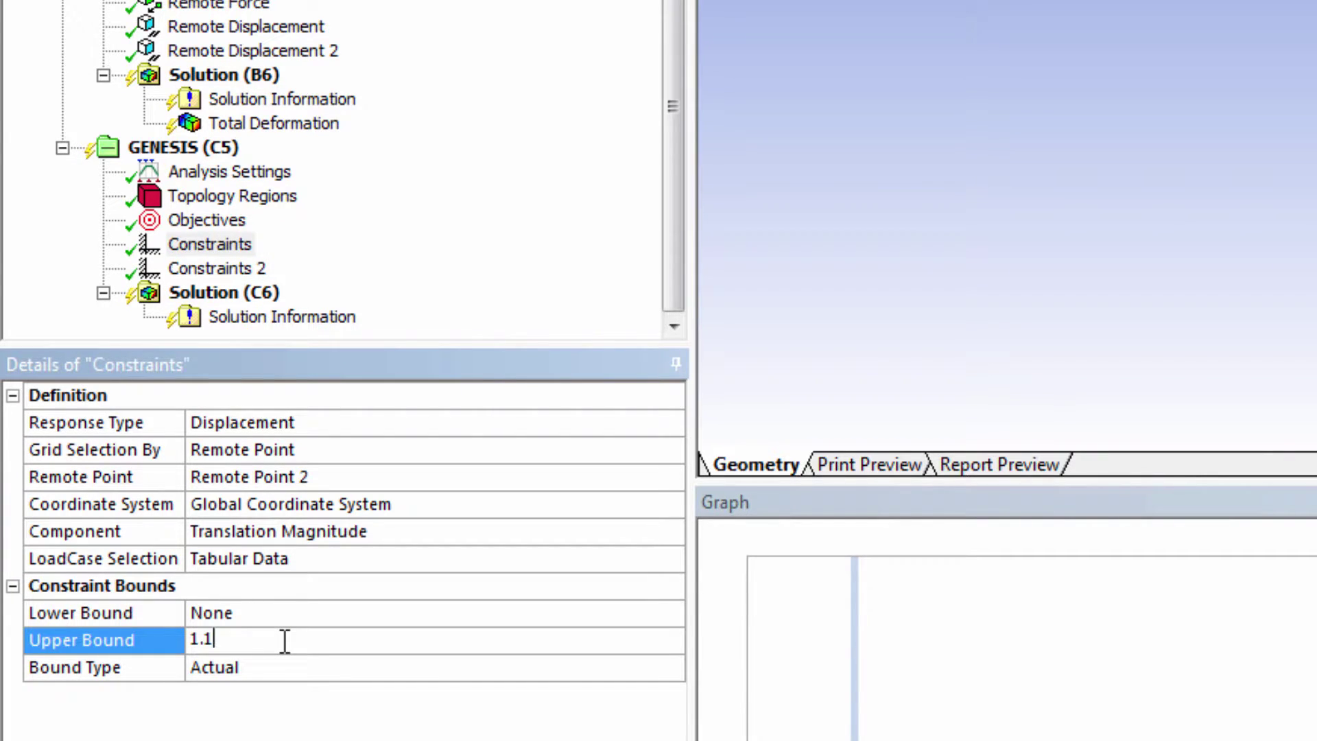
{"action": "type", "text": "7"}
{"action": "key", "text": "Return"}
{"action": "key", "text": "Down"}
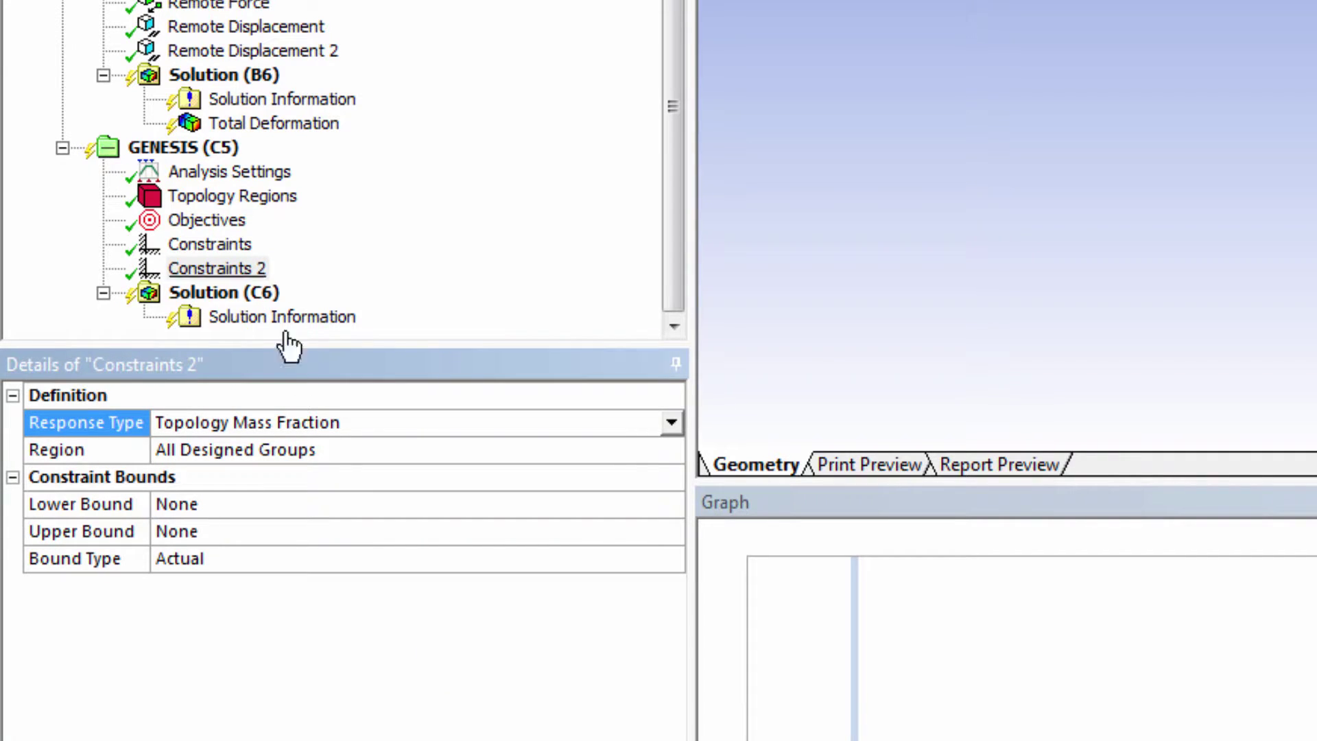
Step: Make Constraints 2 a Displacement response measured at Remote Point 2
{"action": "left_click", "coordinate": [669, 422]}
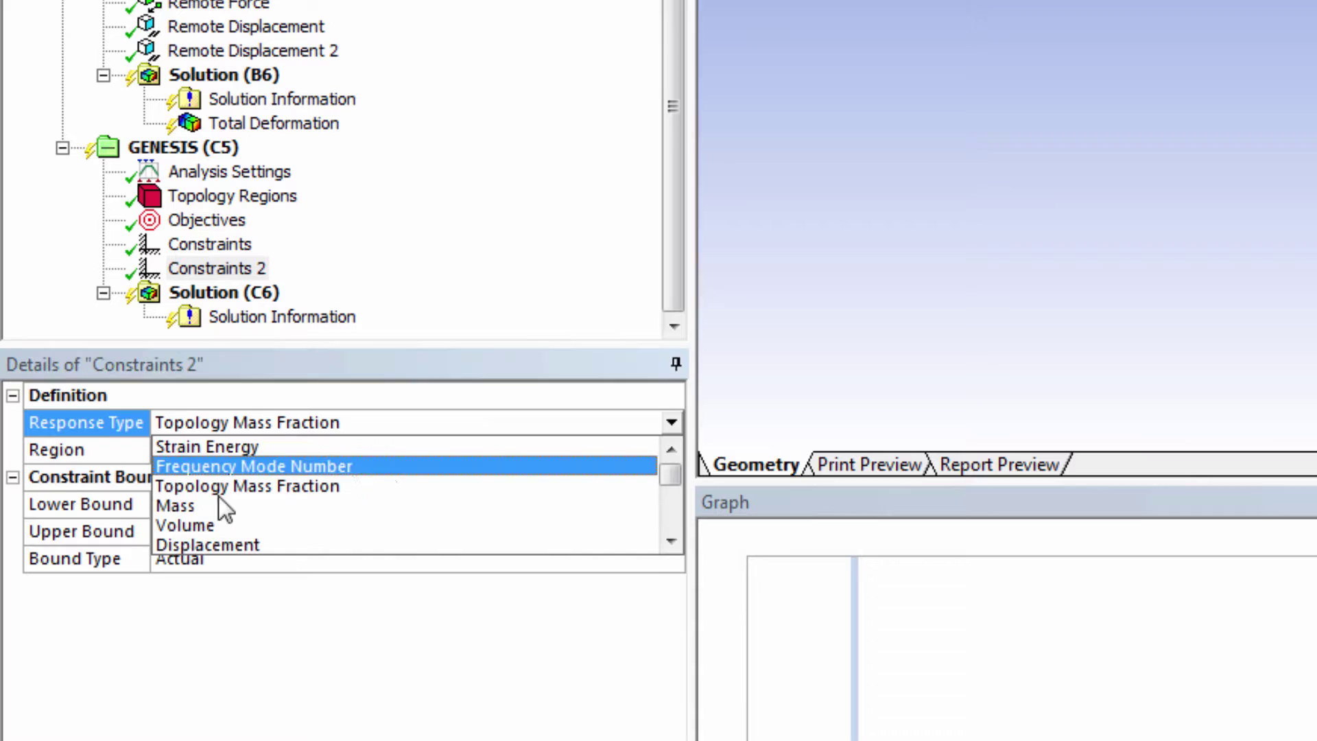
{"action": "left_click", "coordinate": [196, 545]}
{"action": "left_click", "coordinate": [274, 454]}
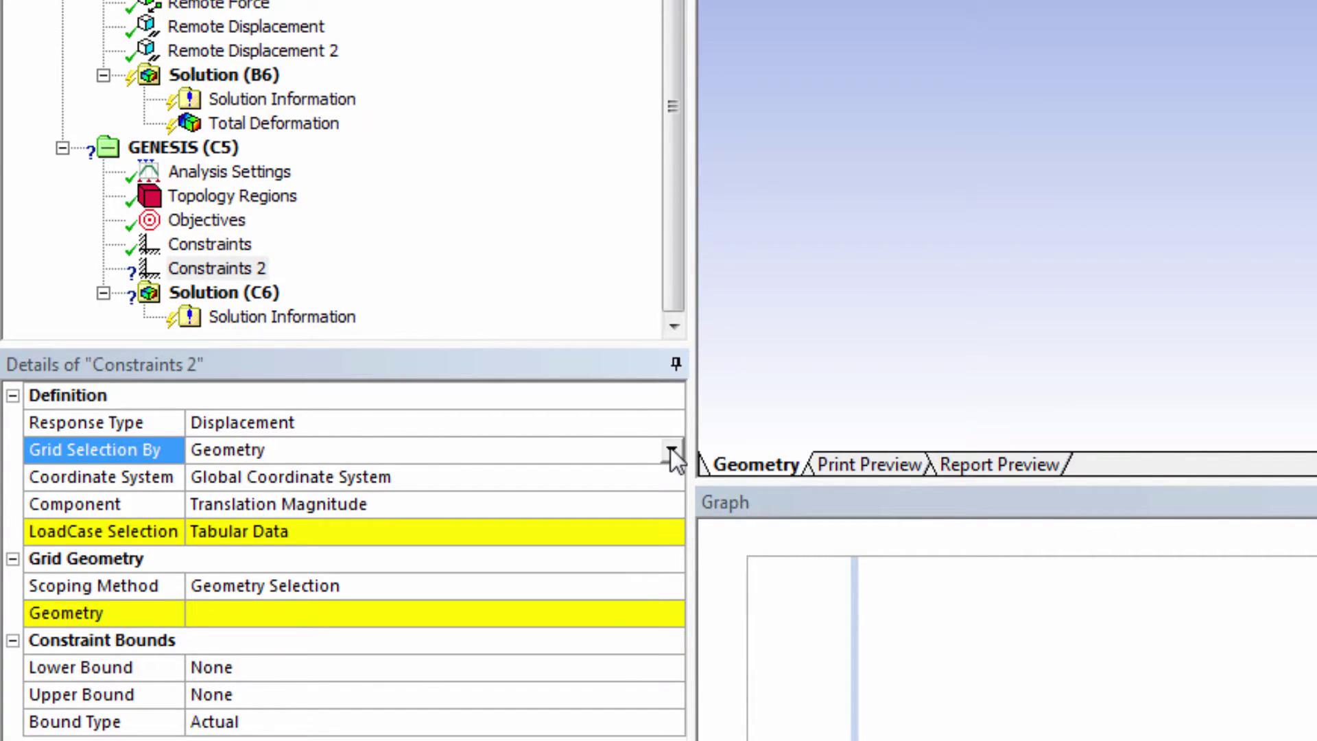
{"action": "left_click", "coordinate": [670, 447]}
{"action": "left_click", "coordinate": [274, 494]}
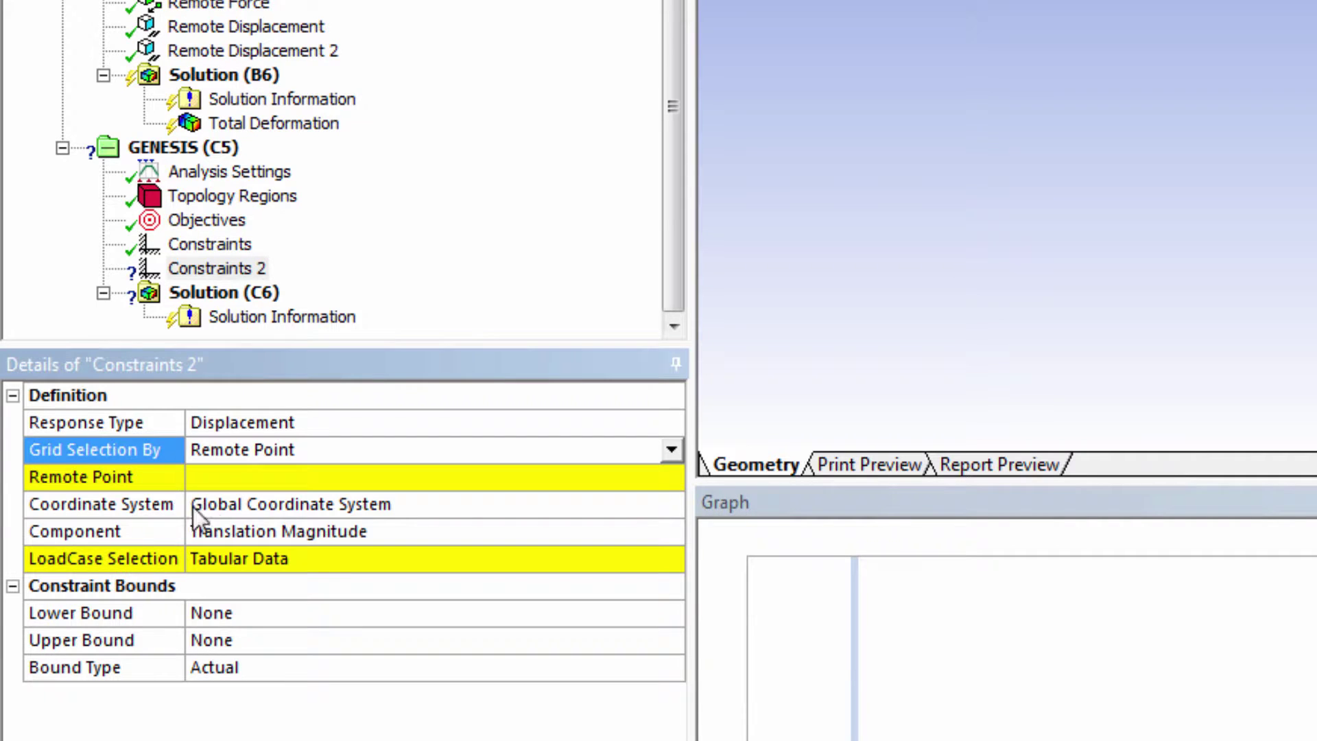
{"action": "left_click", "coordinate": [620, 475]}
{"action": "left_click", "coordinate": [672, 473]}
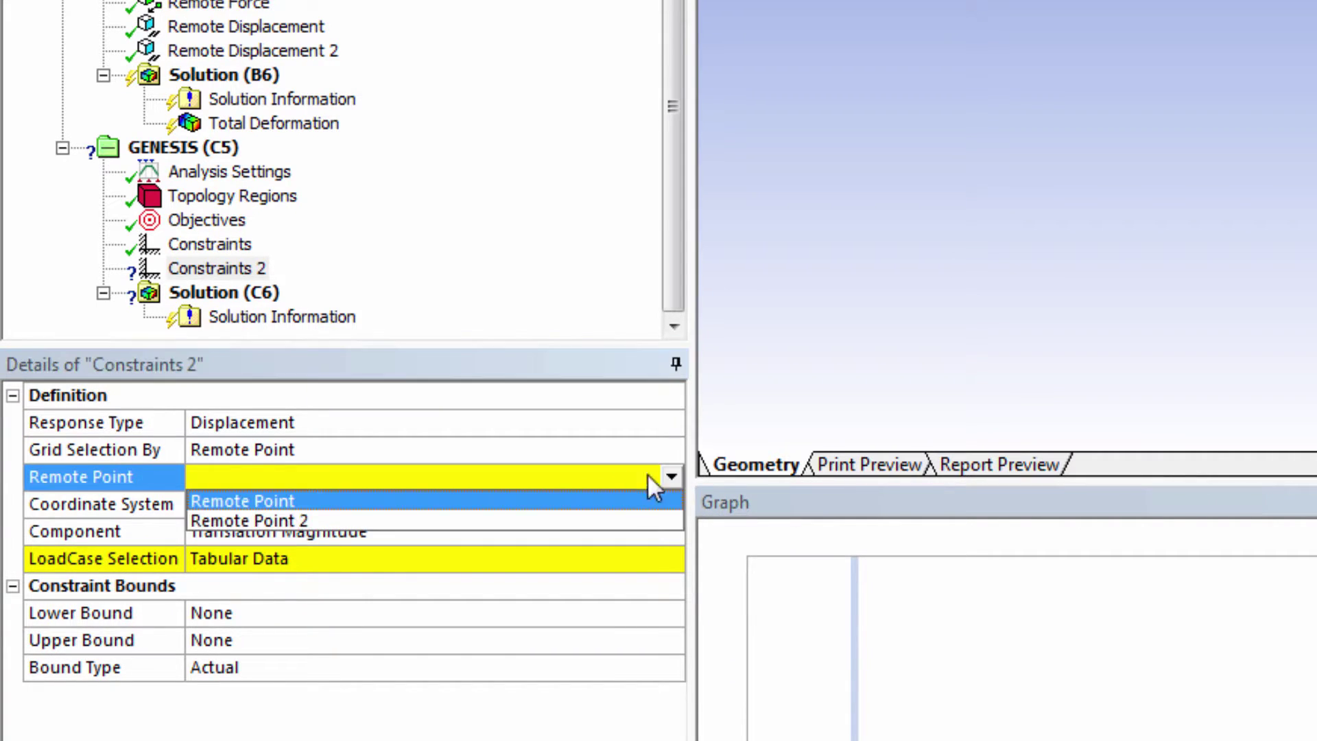
{"action": "left_click", "coordinate": [442, 522]}
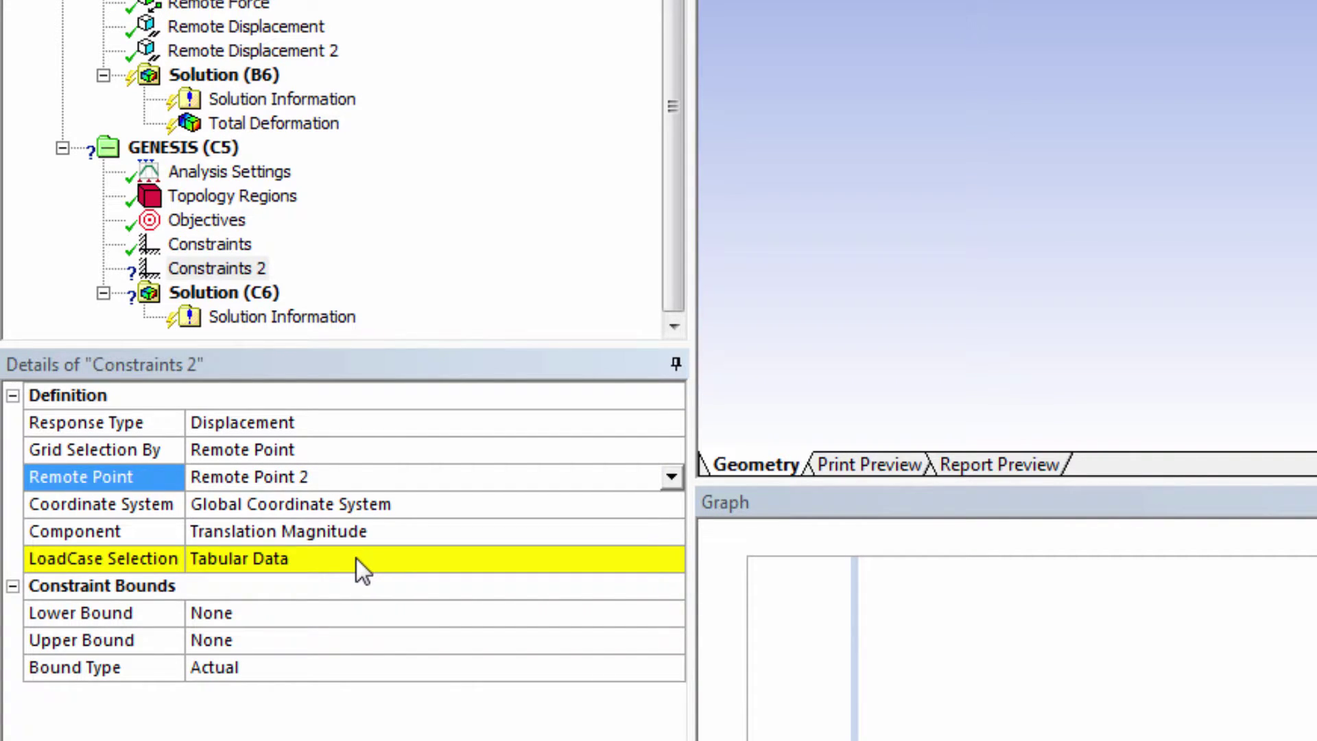
Step: Include load case 2 and exclude load case 1 for Constraints 2
{"action": "left_click", "coordinate": [252, 560]}
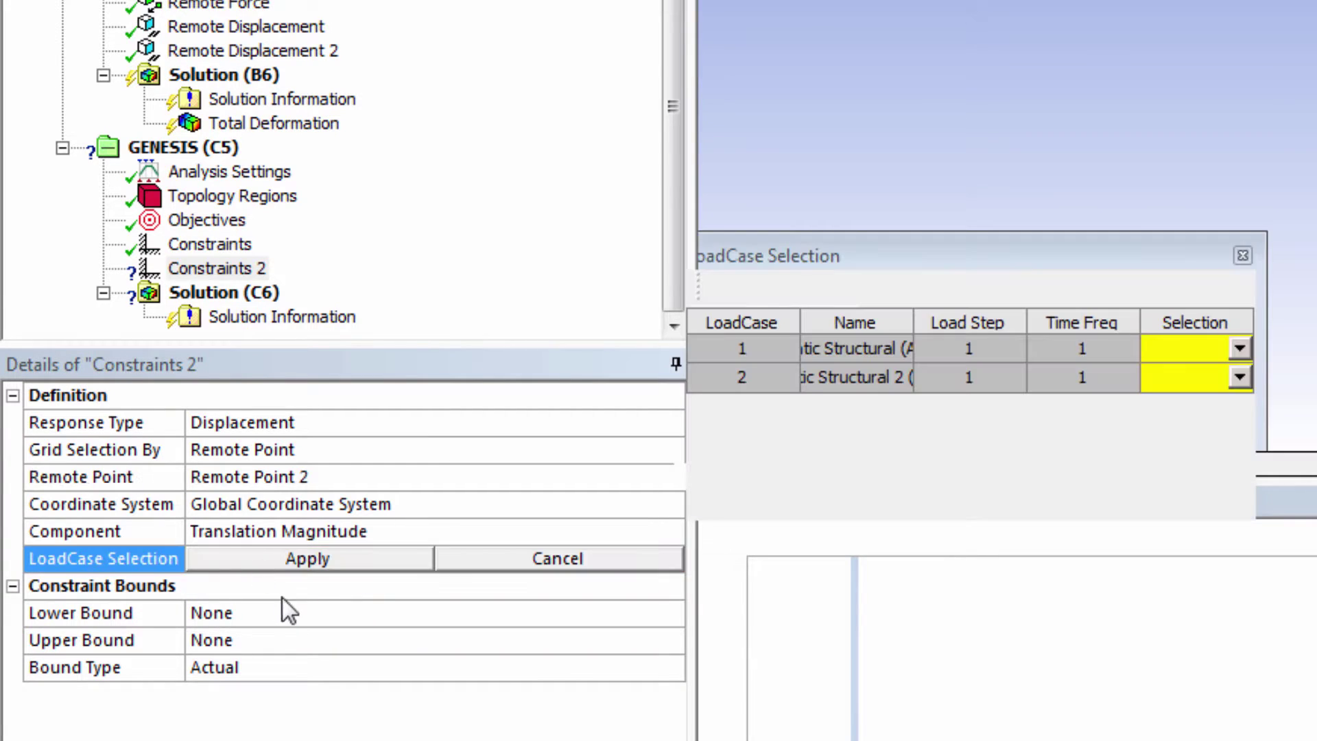
{"action": "left_click", "coordinate": [1240, 377]}
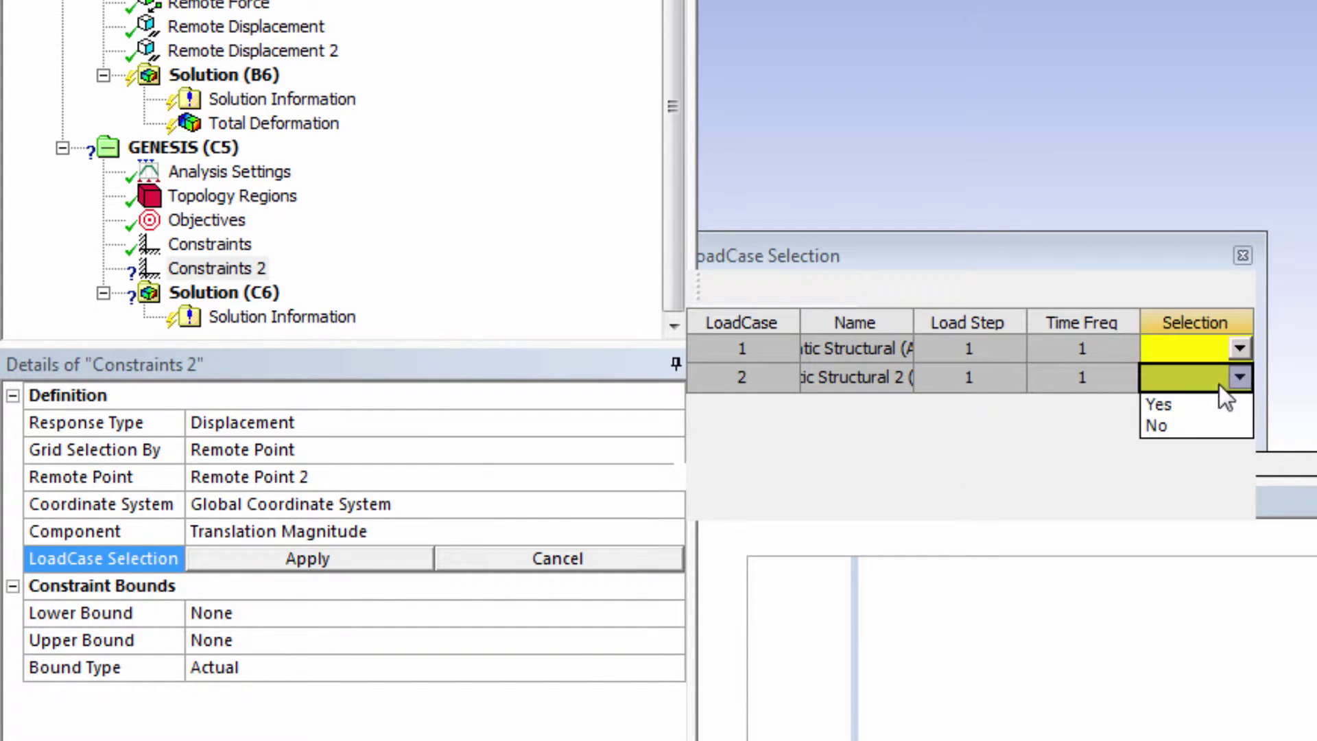
{"action": "left_click", "coordinate": [1174, 405]}
{"action": "left_click", "coordinate": [1239, 349]}
{"action": "left_click", "coordinate": [1171, 396]}
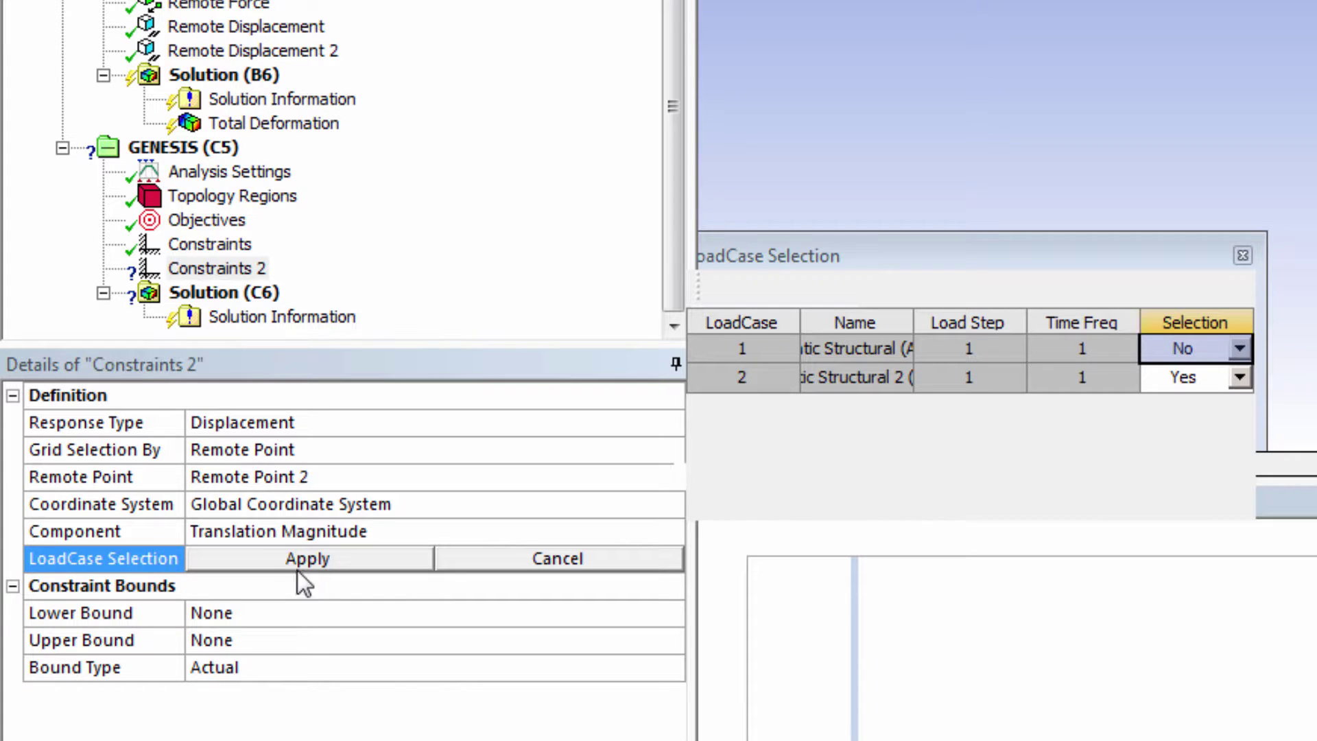
{"action": "left_click", "coordinate": [306, 560]}
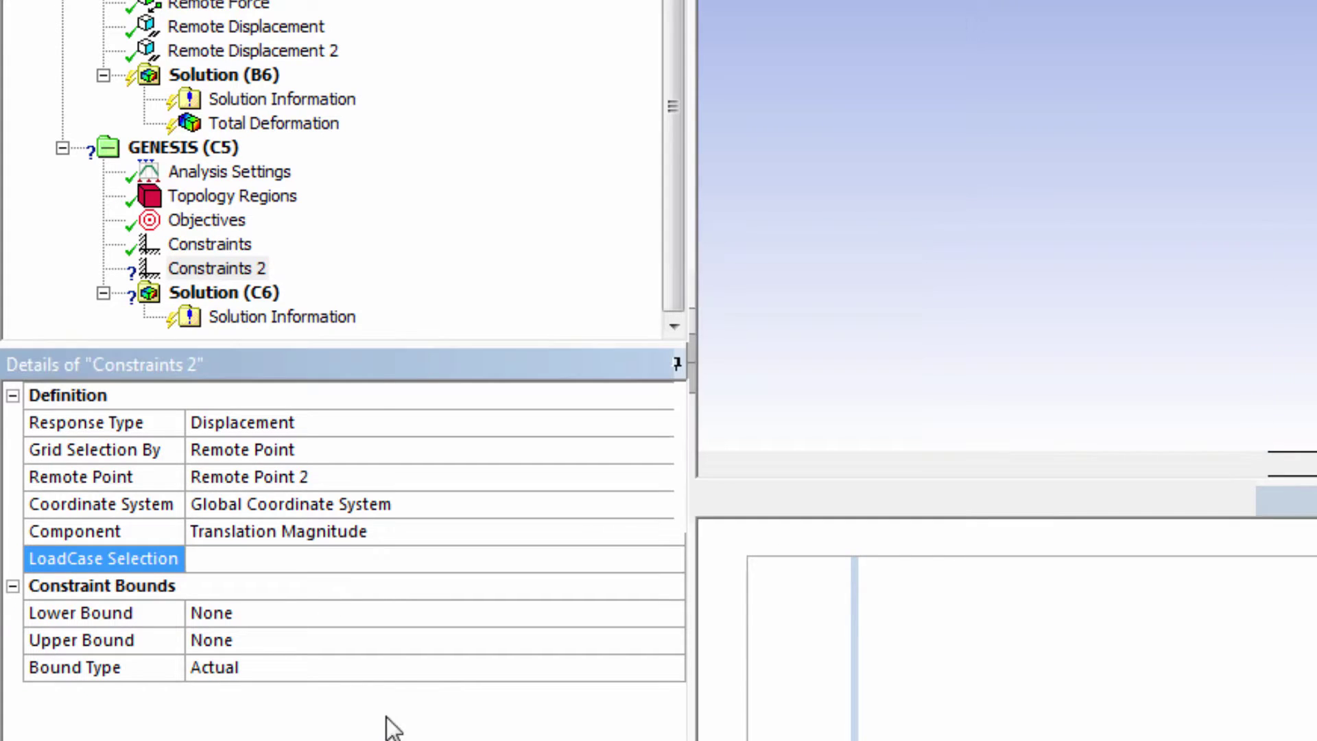
Step: Enter a 10.667 mm upper displacement bound for Constraints 2
{"action": "left_click", "coordinate": [291, 641]}
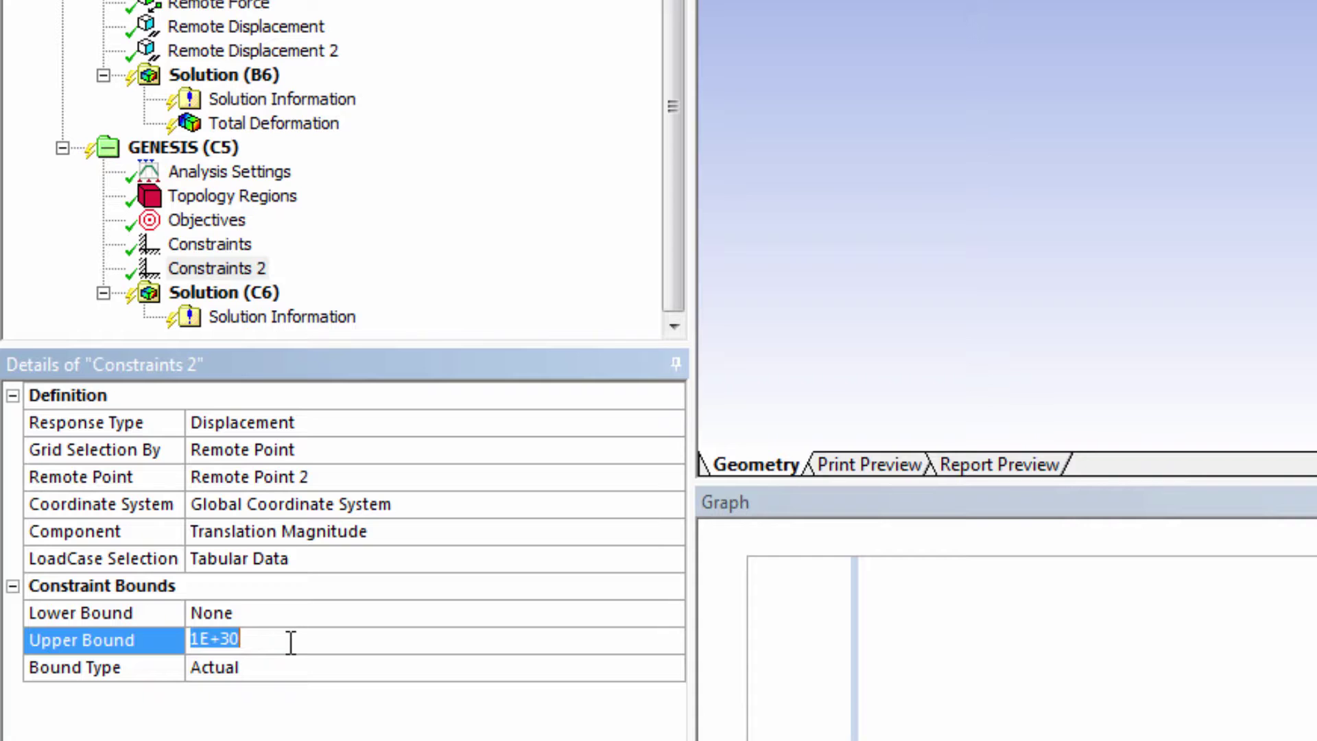
{"action": "type", "text": "10.667"}
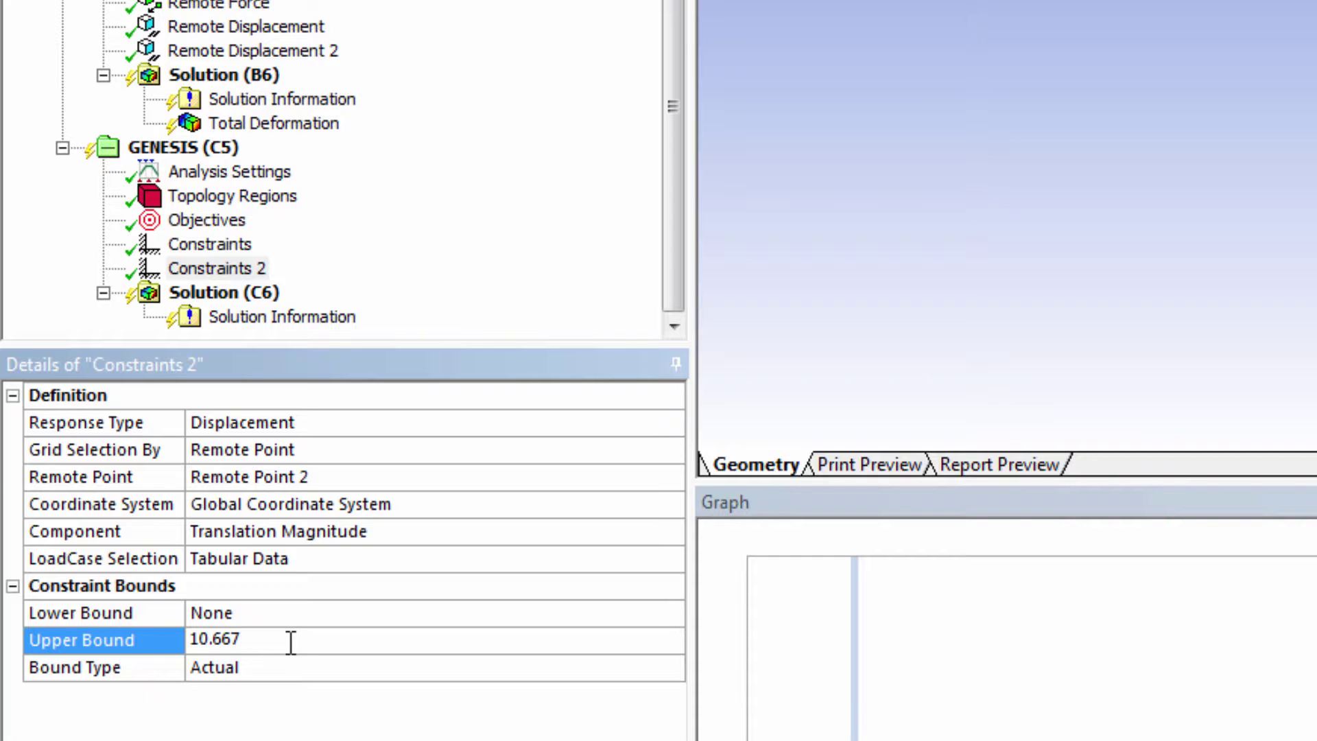
{"action": "key", "text": "Return"}
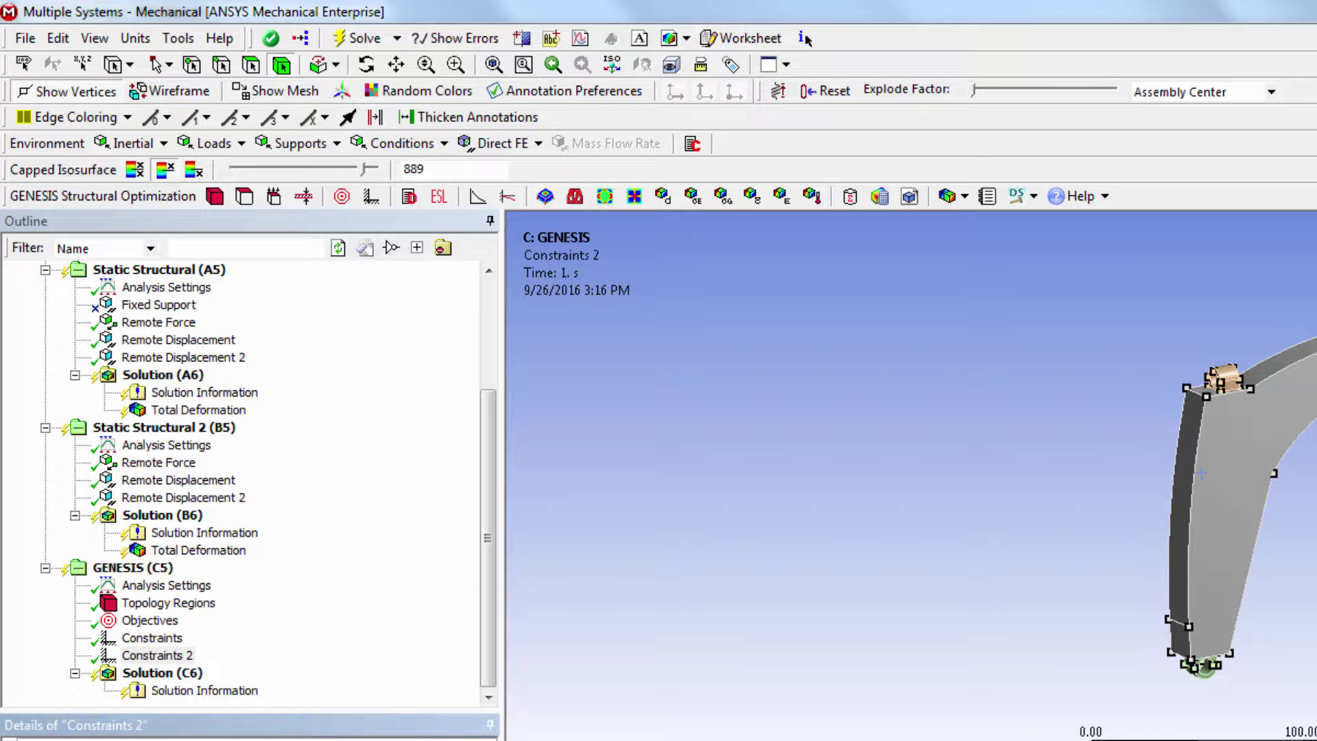
Step: Insert a Topology Density Plot under Solution (C6)
{"action": "left_click", "coordinate": [546, 197]}
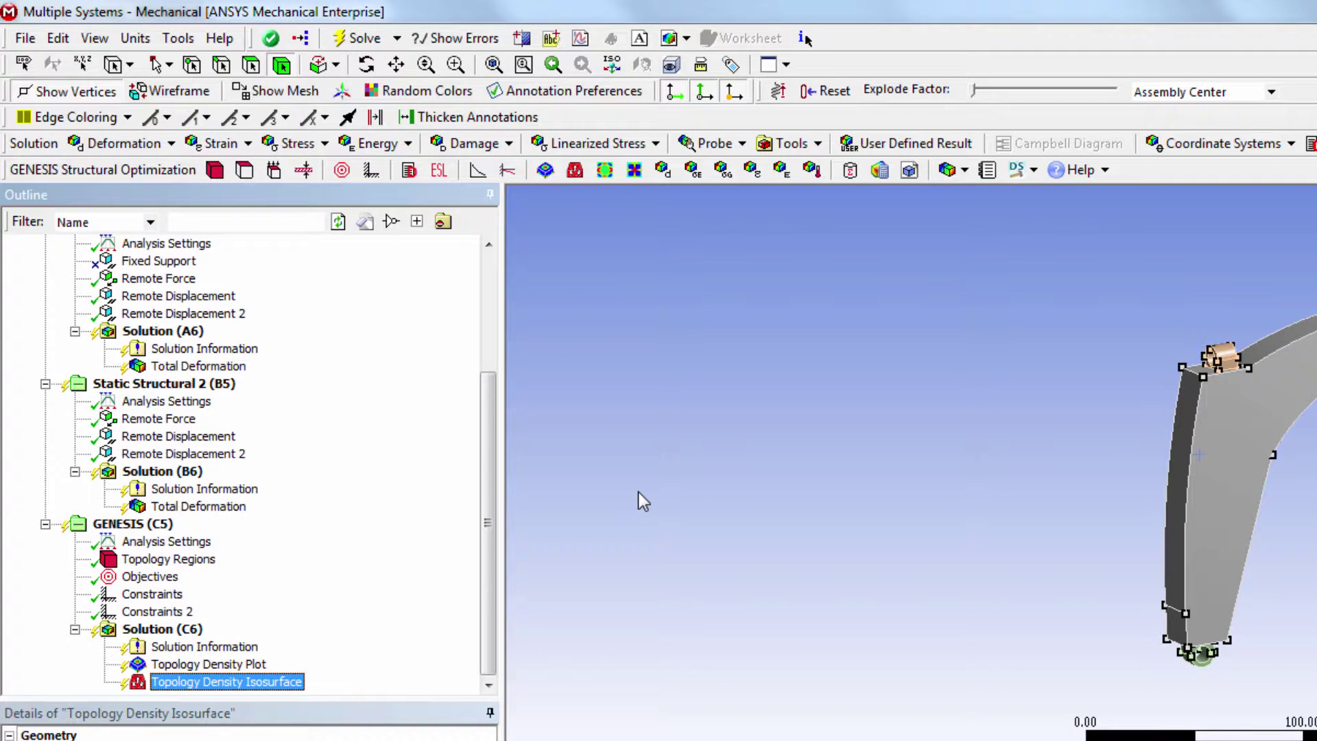
Step: Solve the GENESIS (C5) analysis to compute the topology density plot
{"action": "left_click", "coordinate": [132, 525]}
{"action": "right_click", "coordinate": [131, 523]}
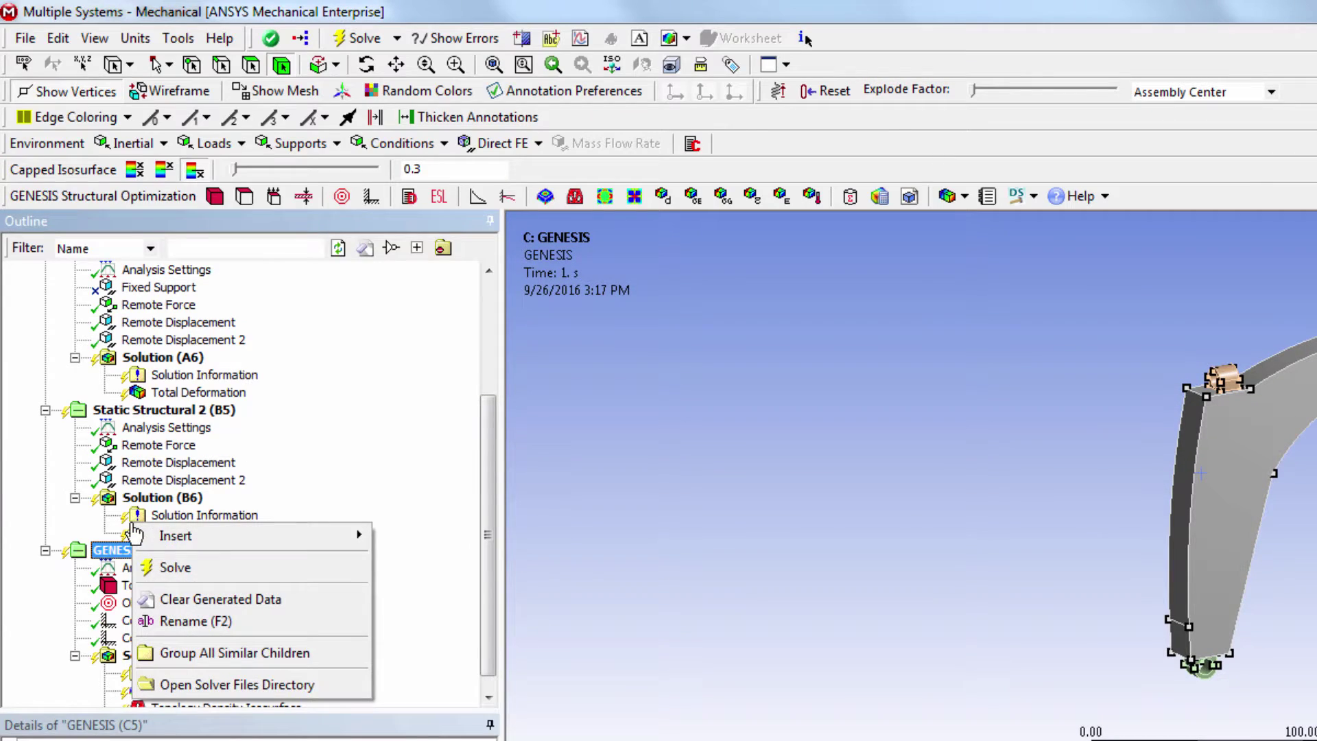
{"action": "left_click", "coordinate": [173, 561]}
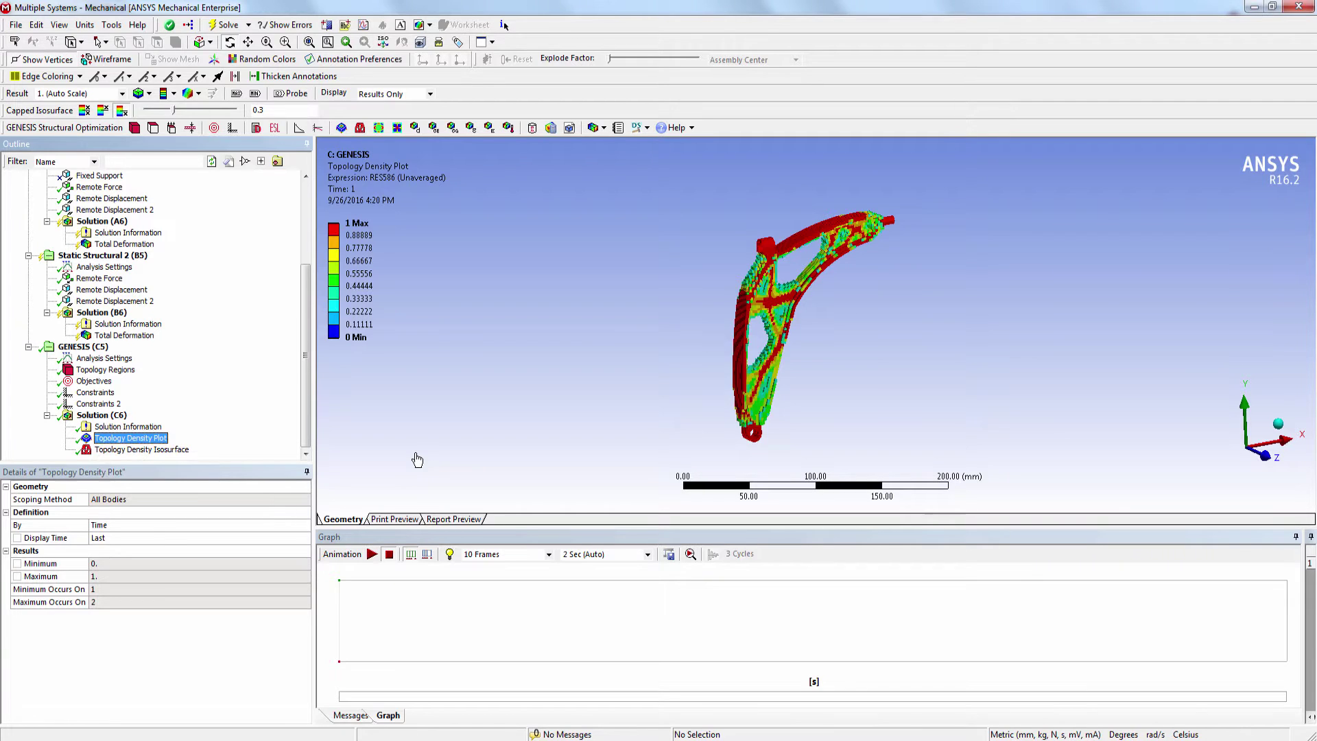
Step: Show the Topology Density Isosurface result under Solution (C6), displaying material at density 0.3 and above
{"action": "left_click", "coordinate": [141, 450]}
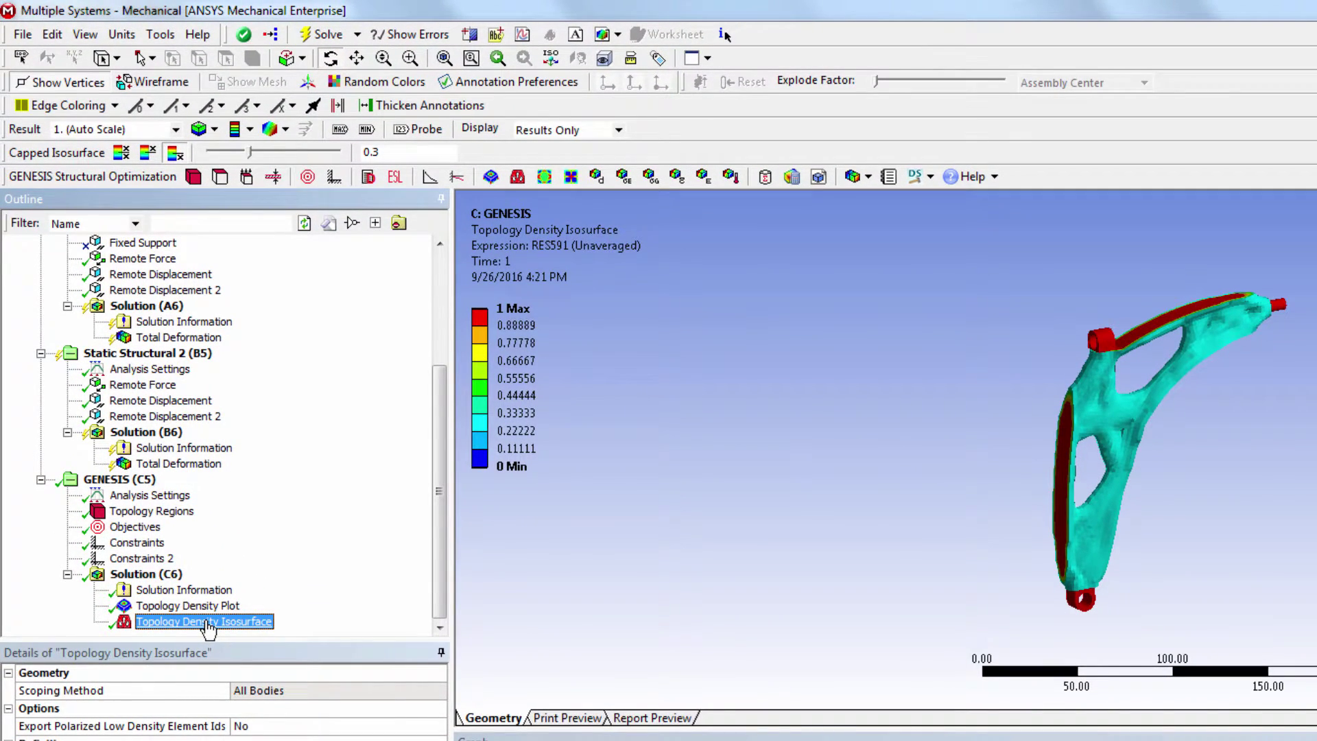
Step: Switch the isosurface display to Capped IsoSurfaces and raise the density threshold to 0.58
{"action": "left_click", "coordinate": [215, 129]}
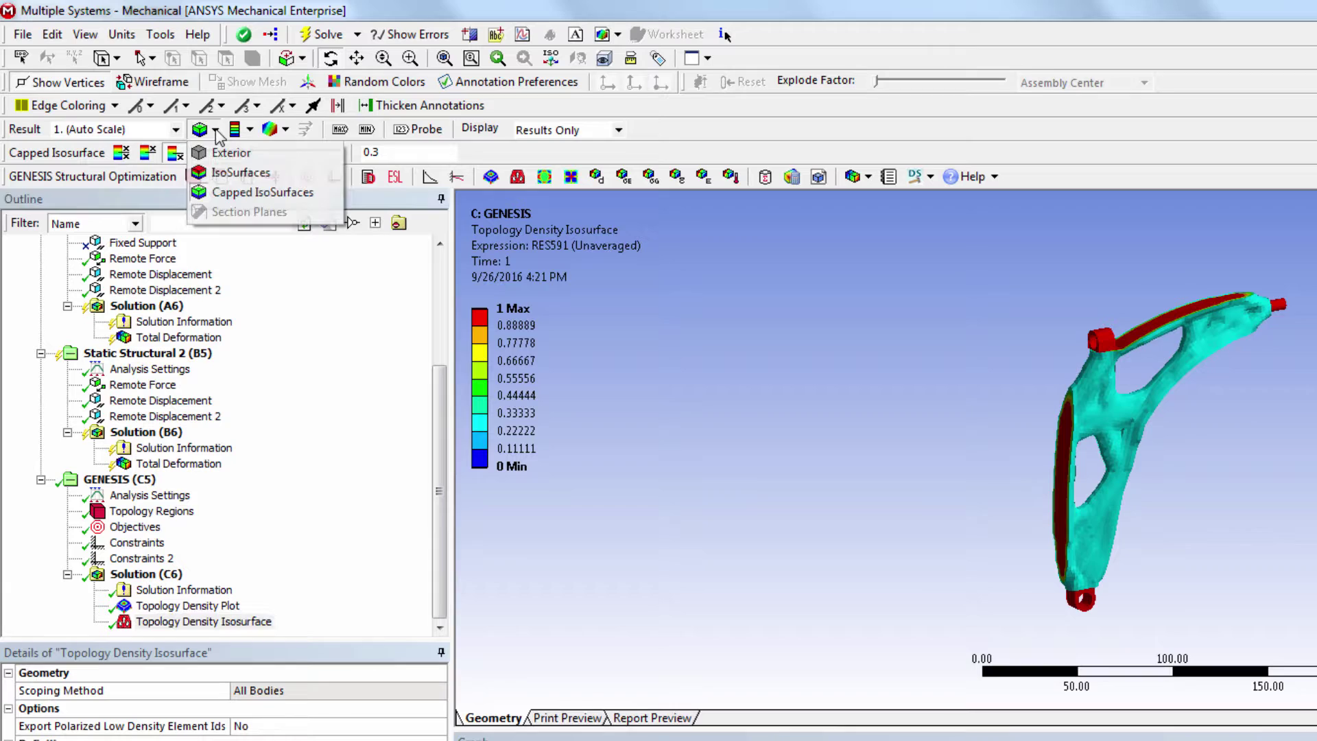
{"action": "left_click", "coordinate": [261, 194]}
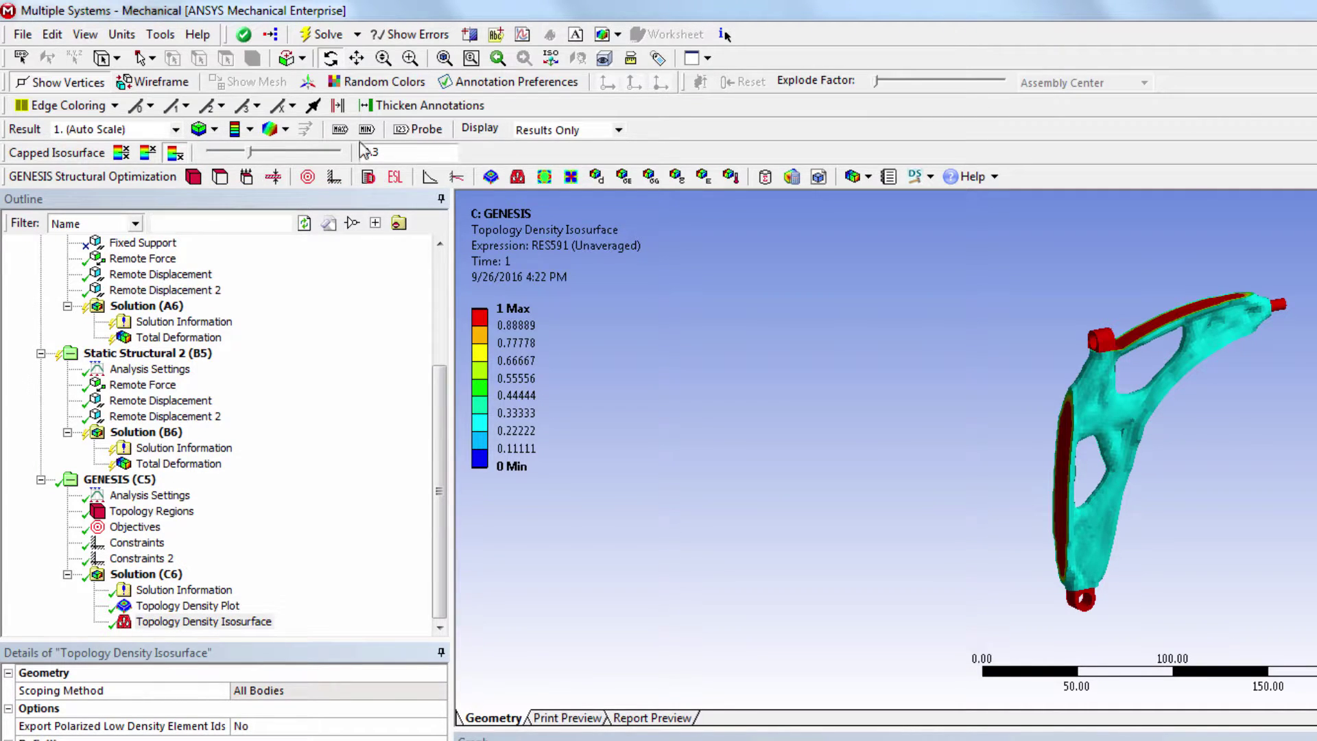
{"action": "left_click_drag", "start_coordinate": [252, 153], "coordinate": [276, 165]}
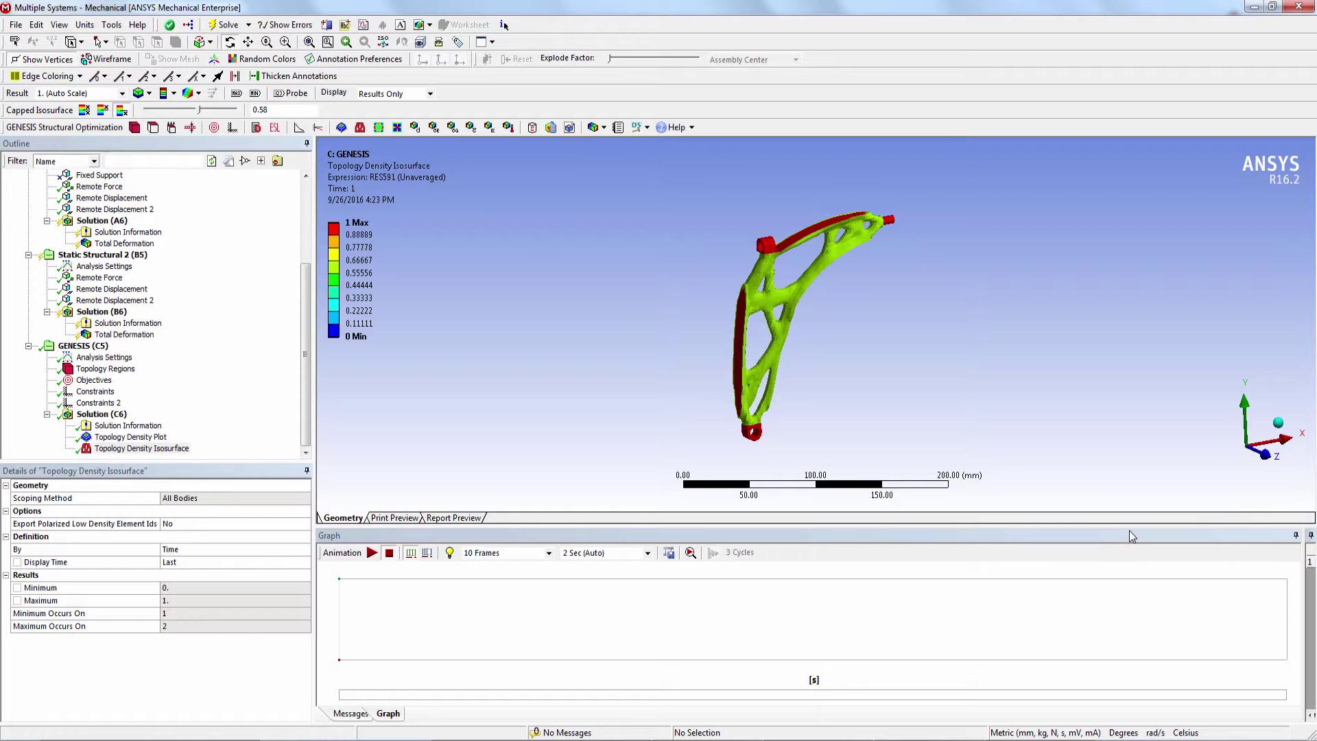
Step: In GENESIS Analysis Settings, change the Coarsened Surface Level of Details from 10 to 20
{"action": "left_click", "coordinate": [104, 356]}
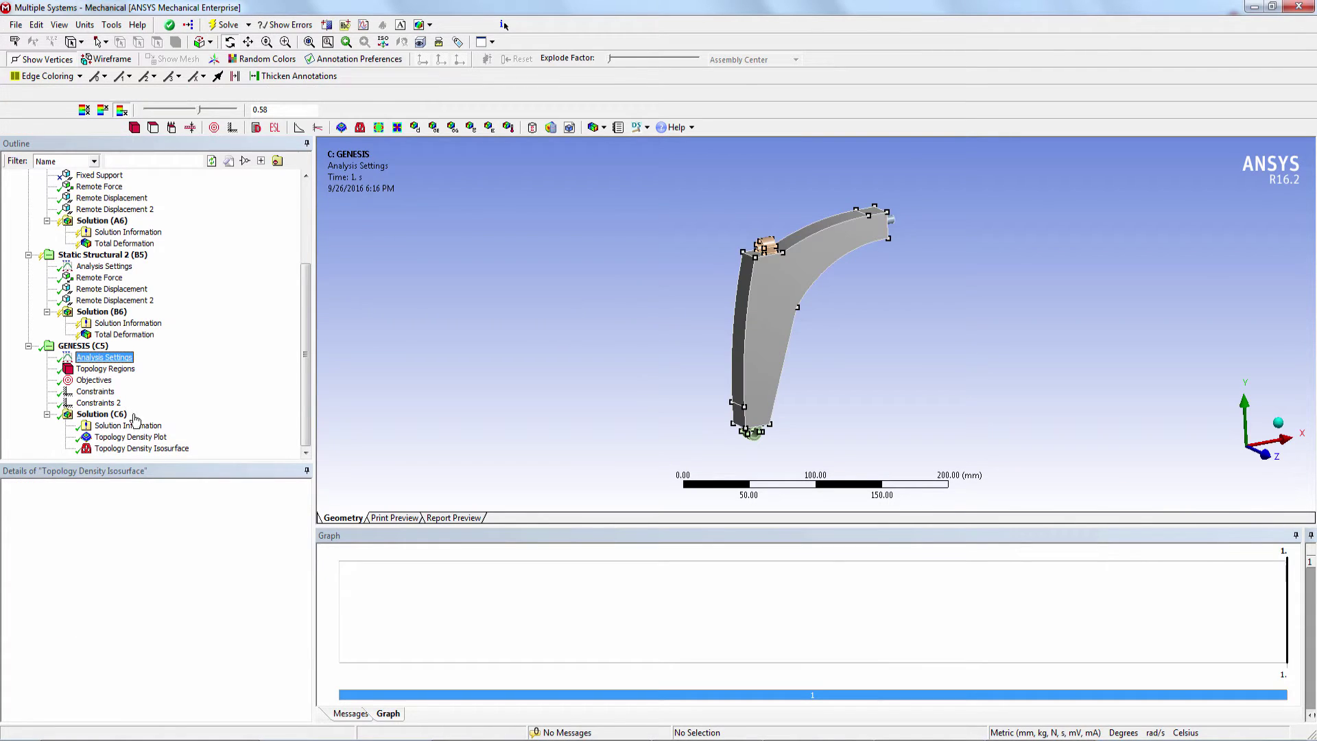
{"action": "scroll", "coordinate": [150, 508], "scroll_direction": "down", "scroll_amount": 15}
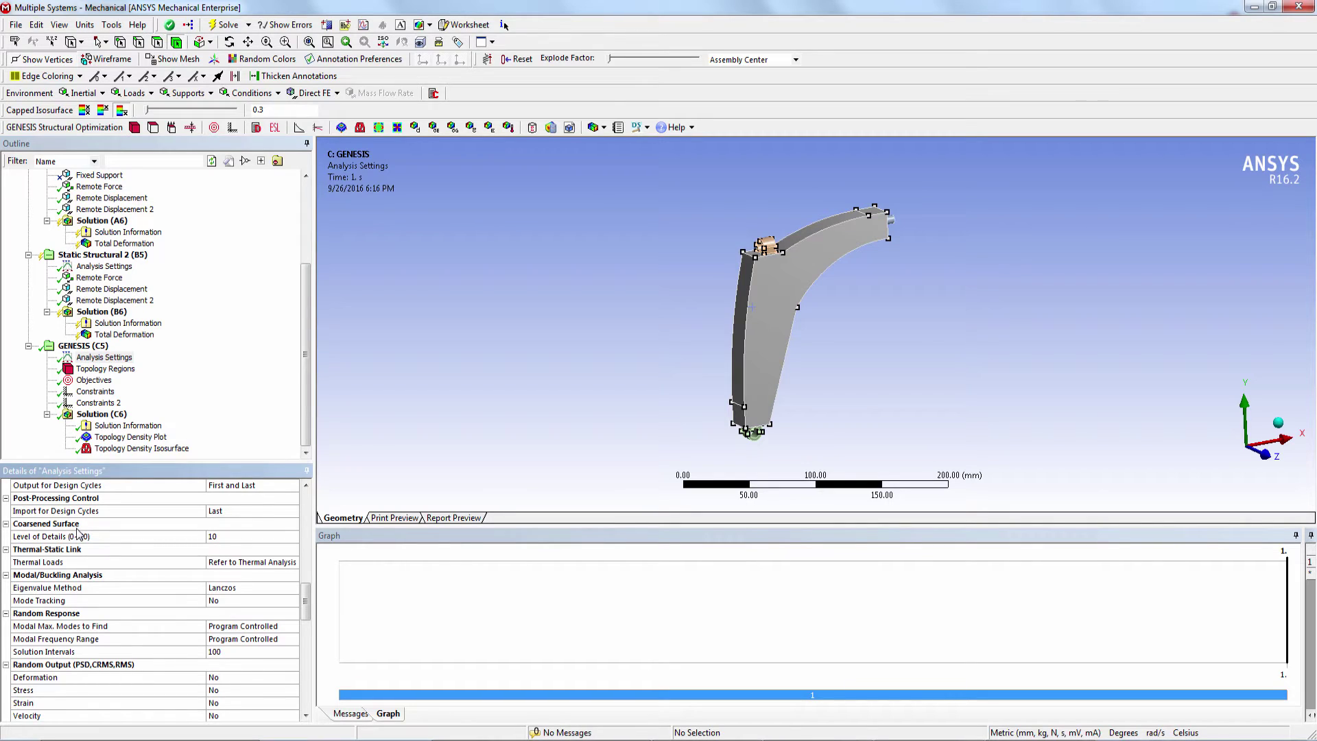
{"action": "left_click", "coordinate": [81, 532]}
{"action": "left_click", "coordinate": [231, 539]}
{"action": "key", "text": "BackSpace"}
{"action": "key", "text": "BackSpace"}
{"action": "type", "text": "20"}
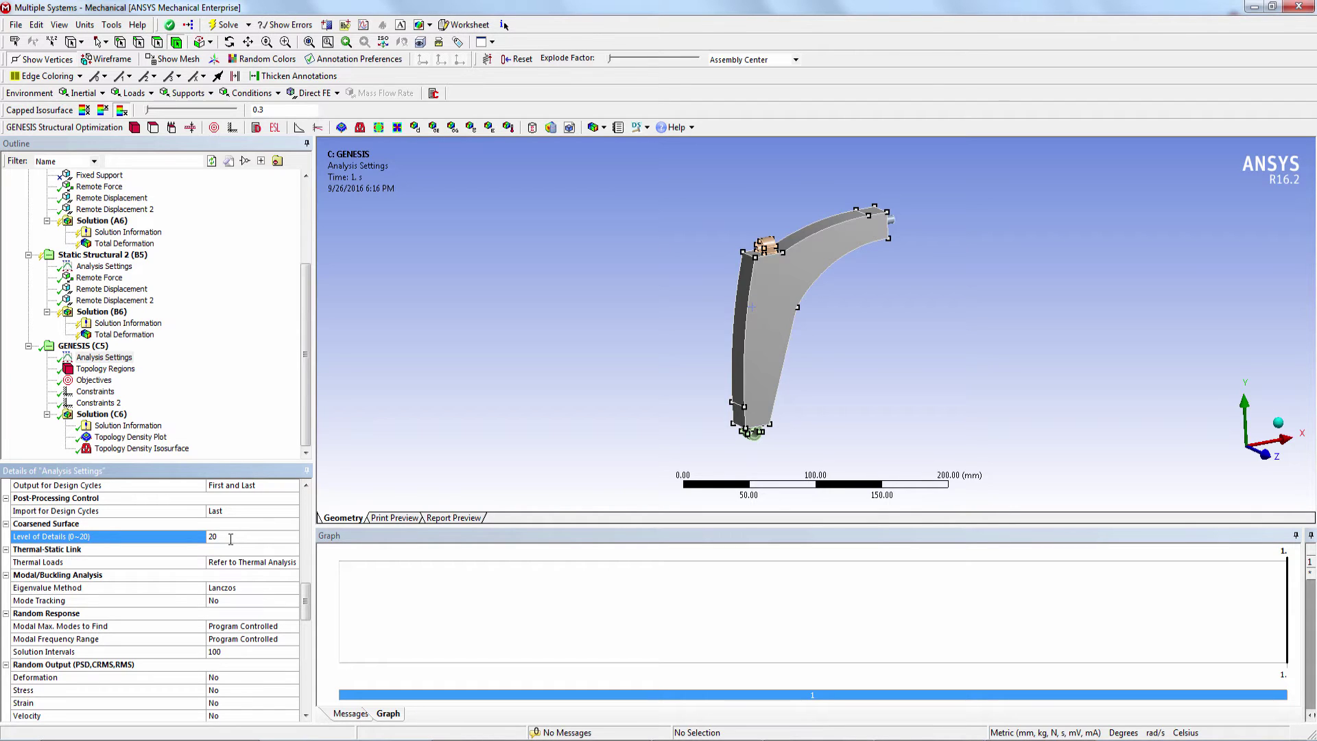
Step: Export the coarsened surface as STL named 'controlarm' to the ptmp (E:) drive
{"action": "left_click", "coordinate": [569, 129]}
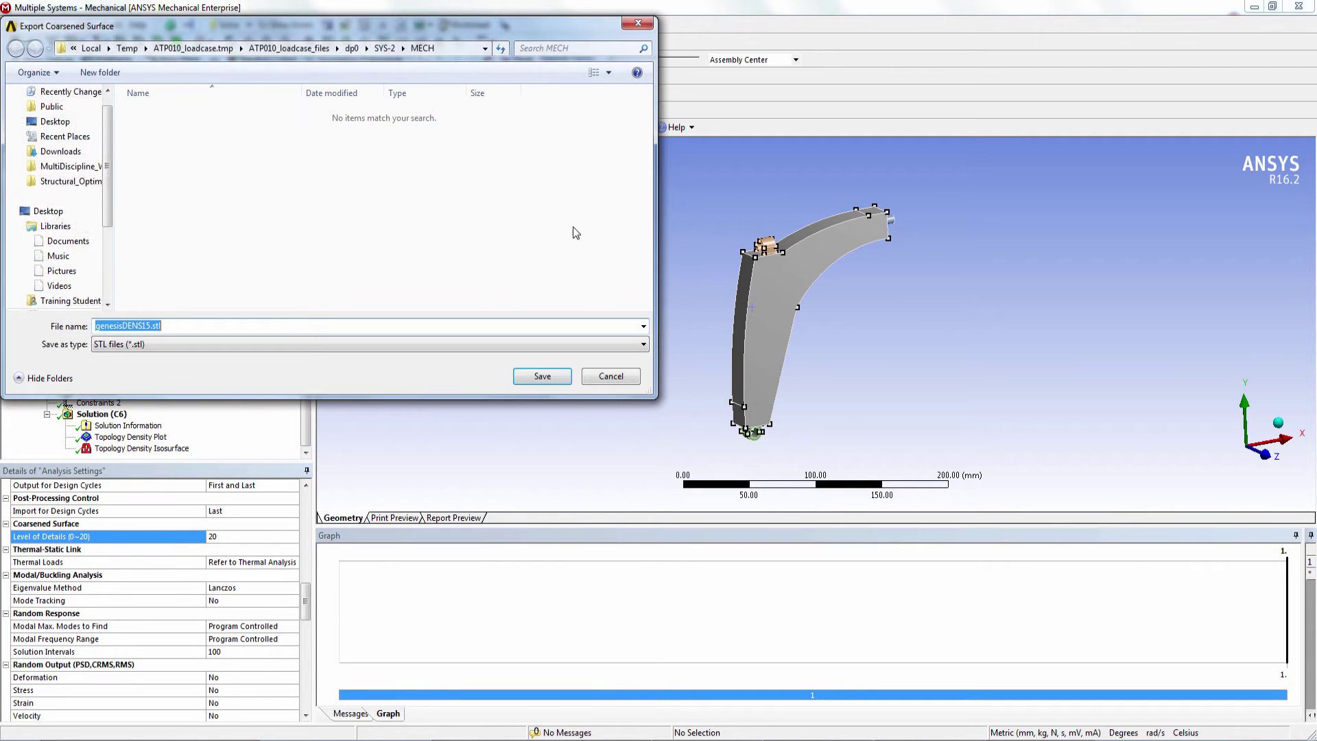
{"action": "left_click", "coordinate": [60, 137]}
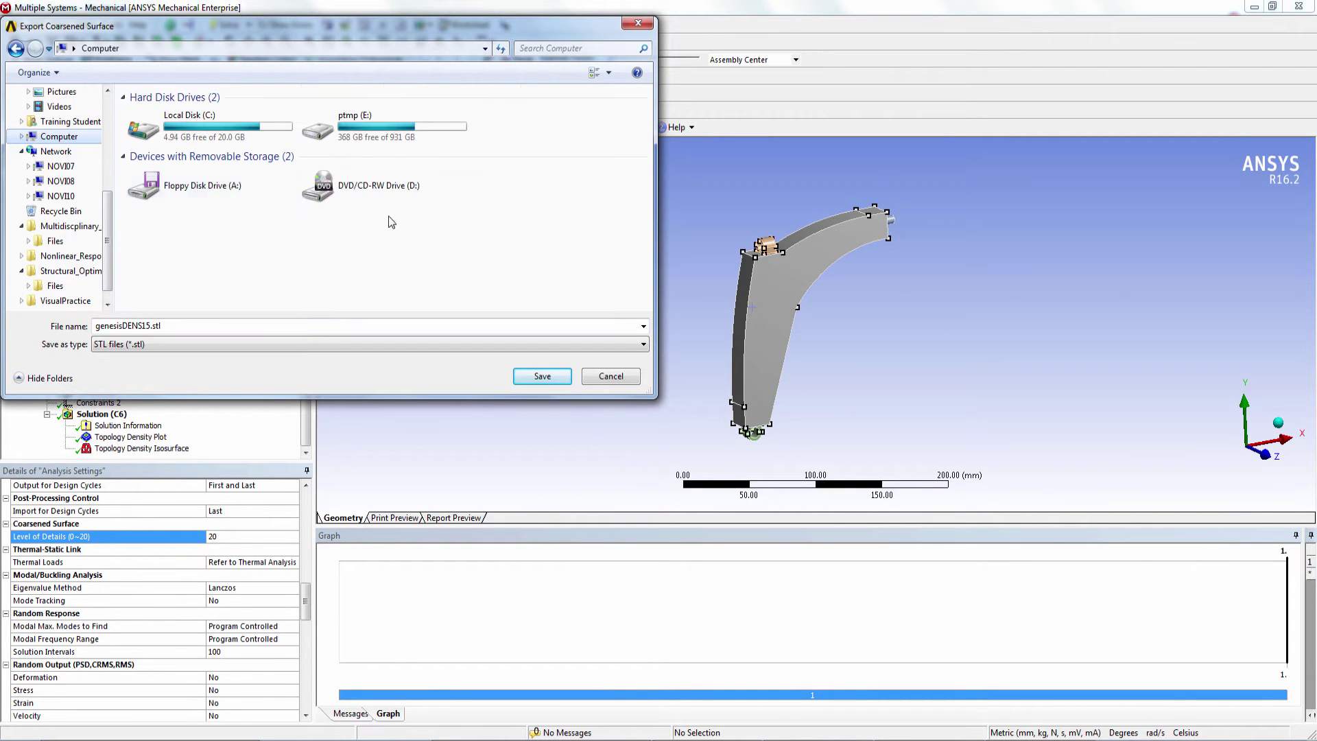
{"action": "double_click", "coordinate": [396, 137]}
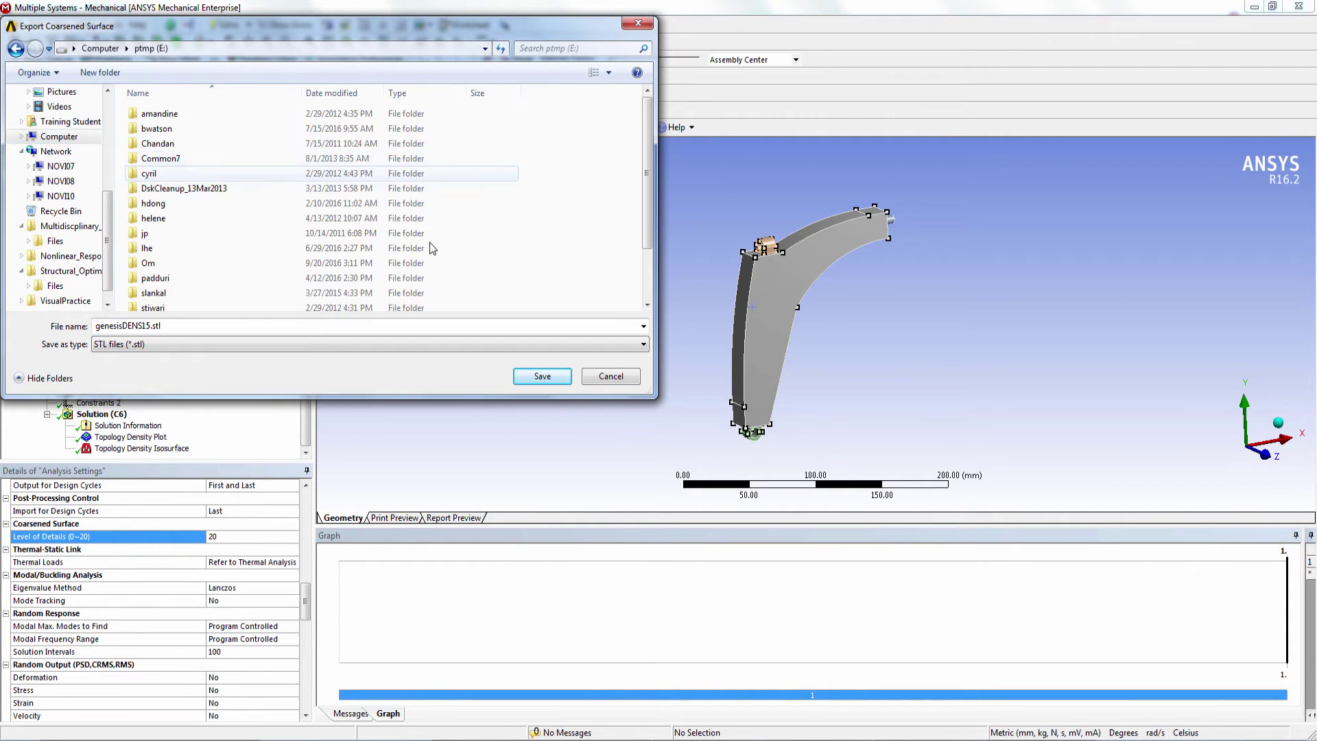
{"action": "left_click", "coordinate": [240, 328]}
{"action": "key", "text": "ctrl+a"}
{"action": "type", "text": "controlarm"}
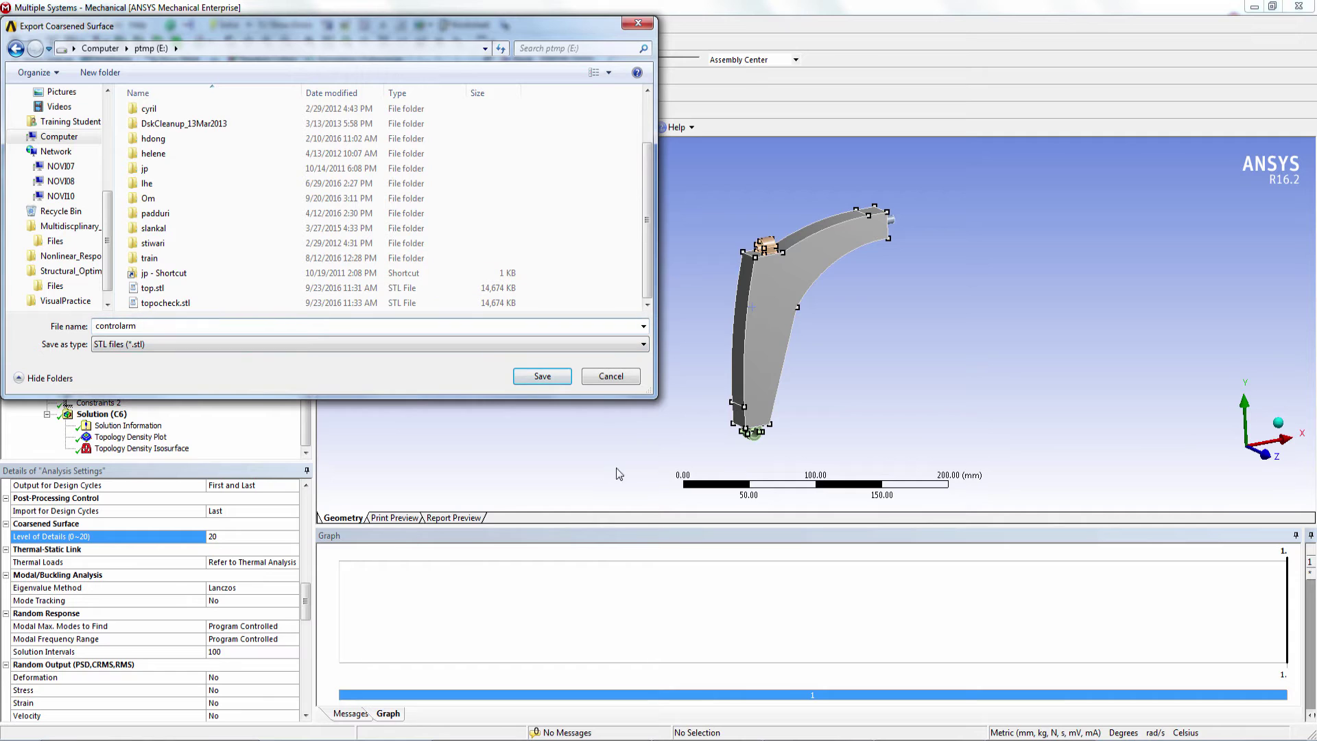
{"action": "left_click", "coordinate": [549, 377]}
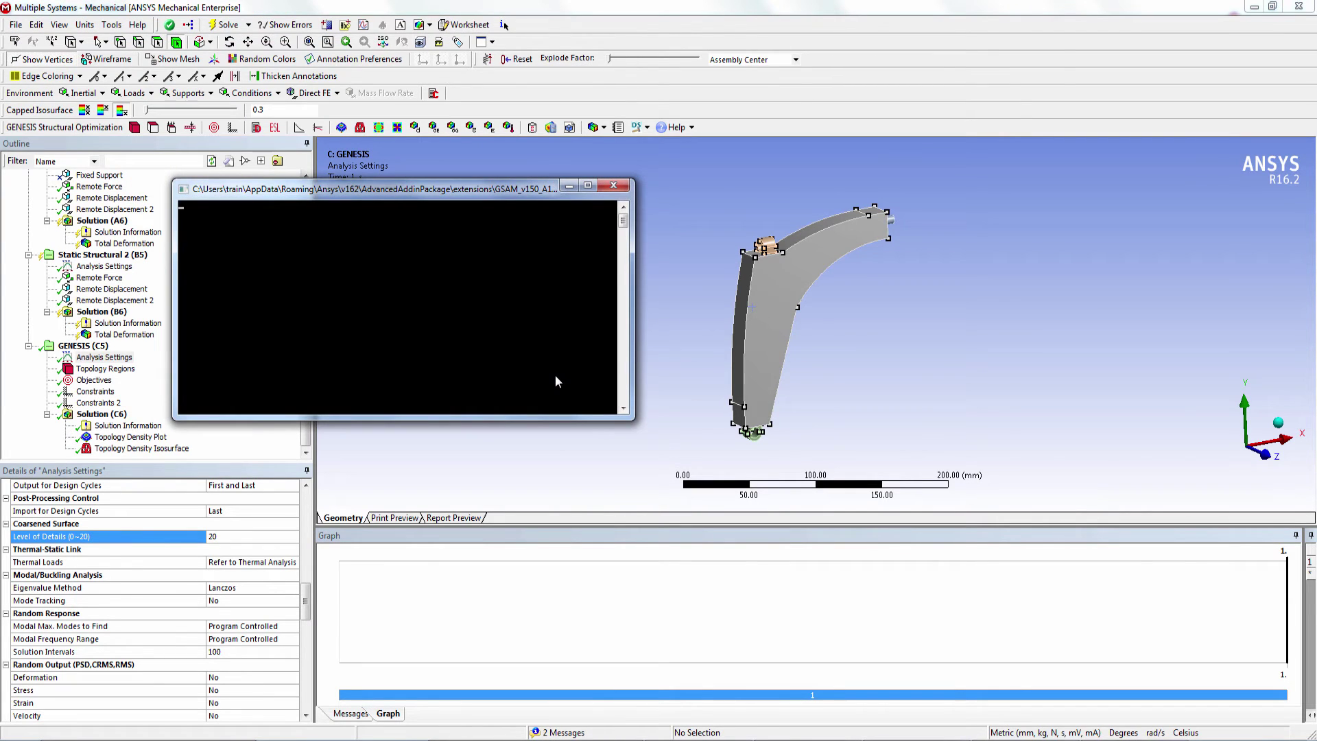